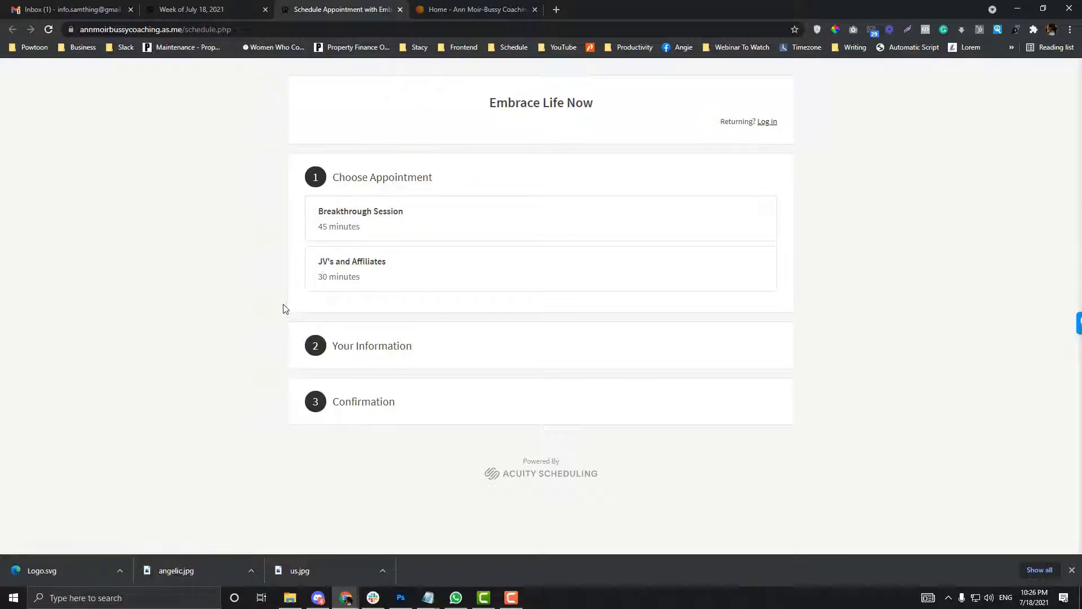
- Compare the admin appointment calendar with the appointments offered on the public Embrace Life Now scheduling page
left_click(201, 3)
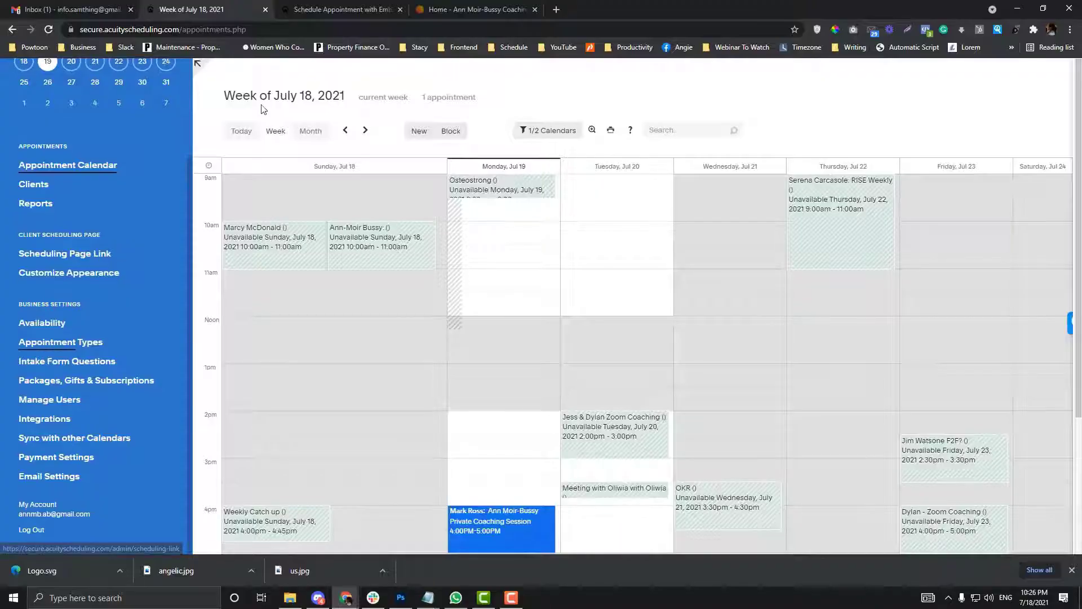
left_click(317, 7)
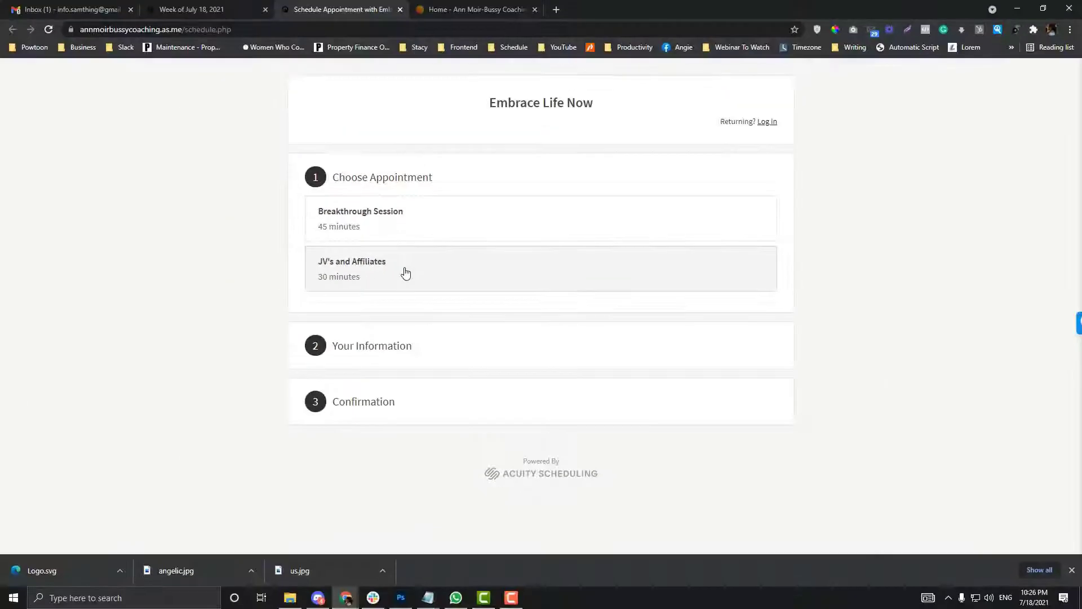
left_click(206, 9)
left_click(356, 8)
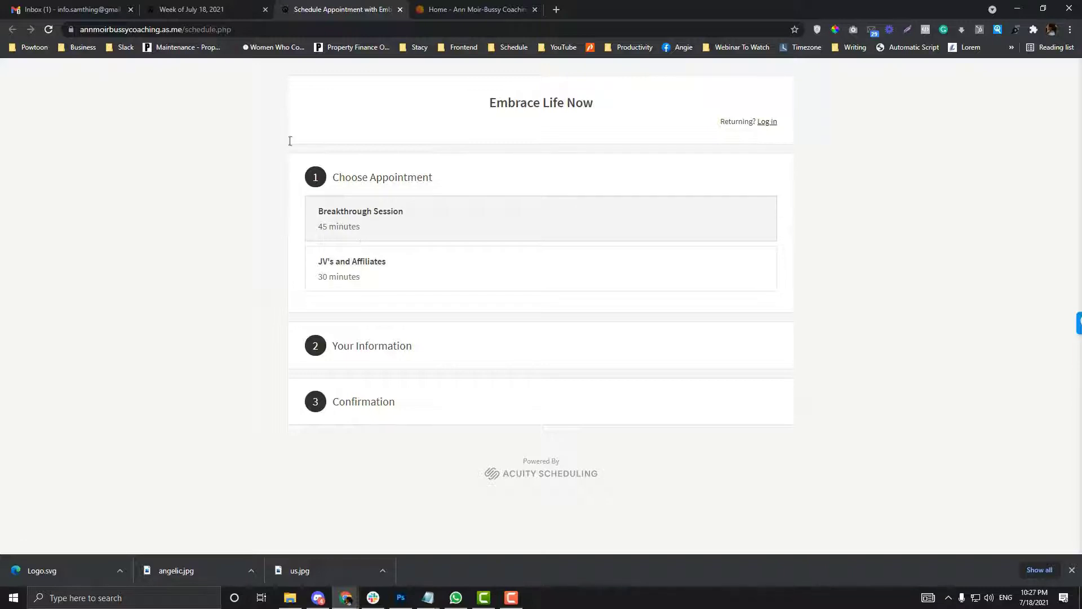
left_click(217, 8)
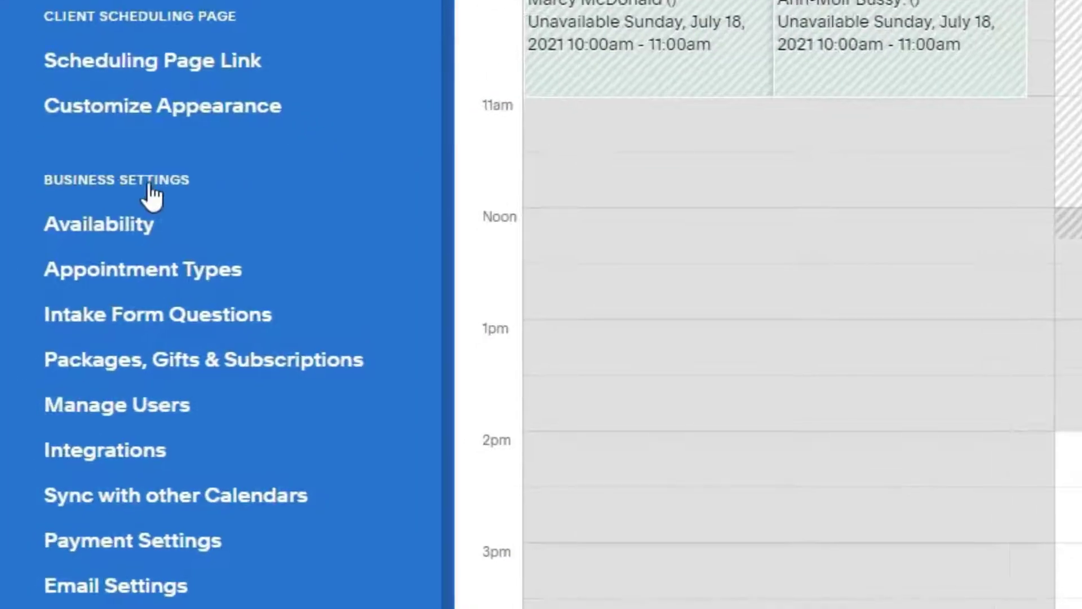
- Open the list of appointment types and compare it with those offered on the public scheduling page
left_click(125, 287)
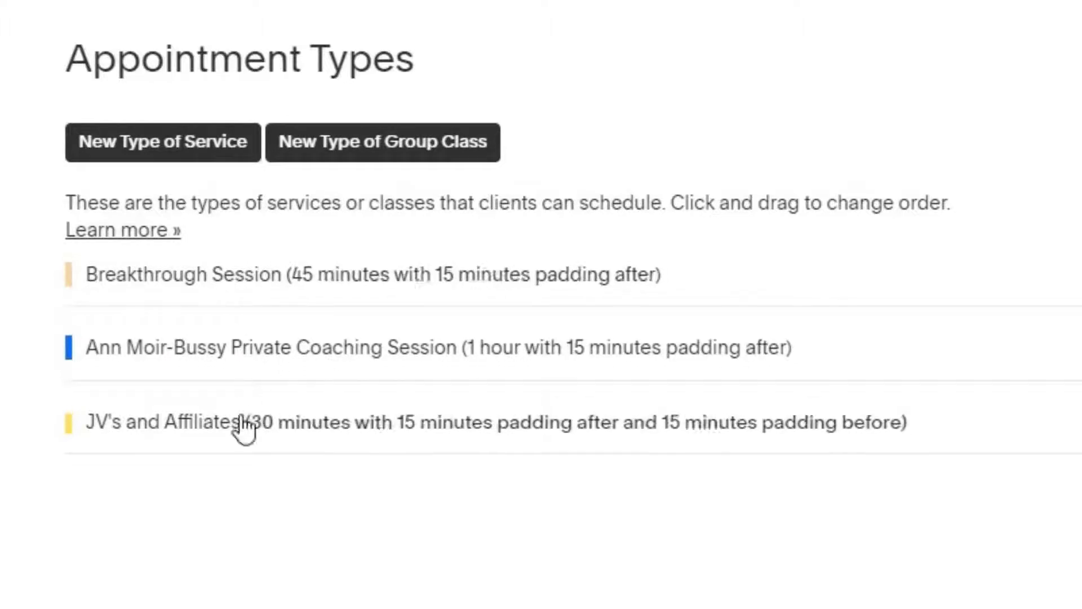
left_click_drag(80, 350, 73, 269)
left_click_drag(72, 345, 72, 271)
mouse_move(71, 411)
left_mouse_down()
mouse_move(79, 324)
mouse_move(73, 455)
mouse_move(67, 414)
left_mouse_up()
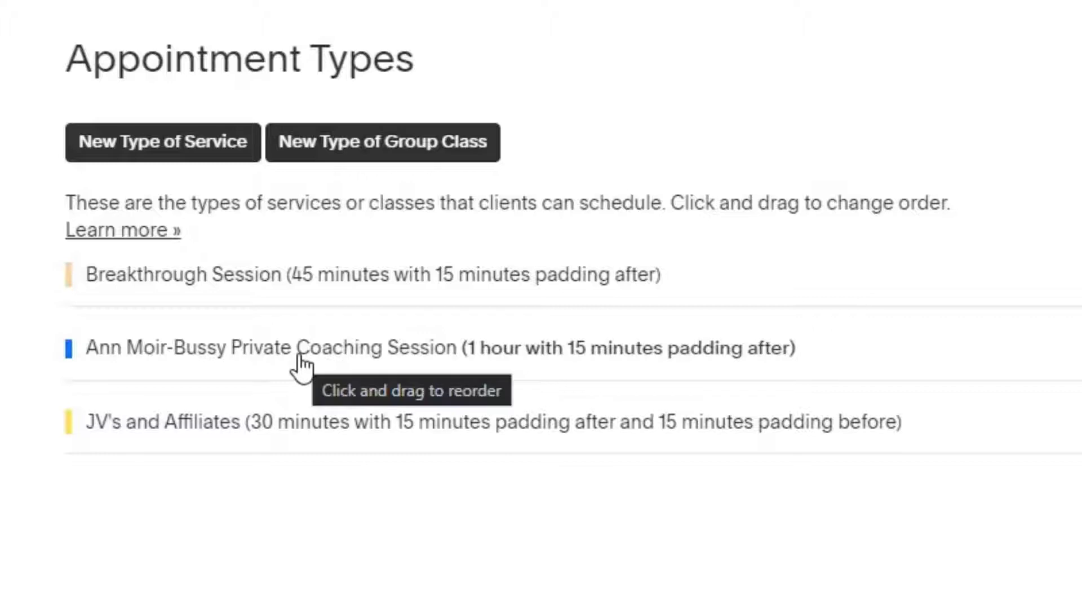
mouse_move(1069, 348)
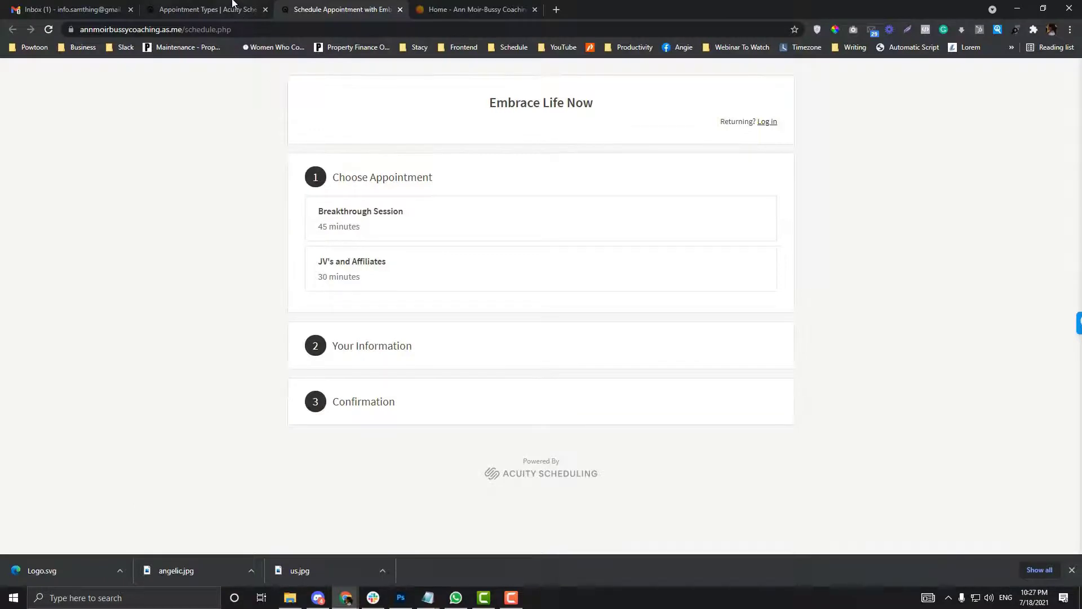
left_click(233, 8)
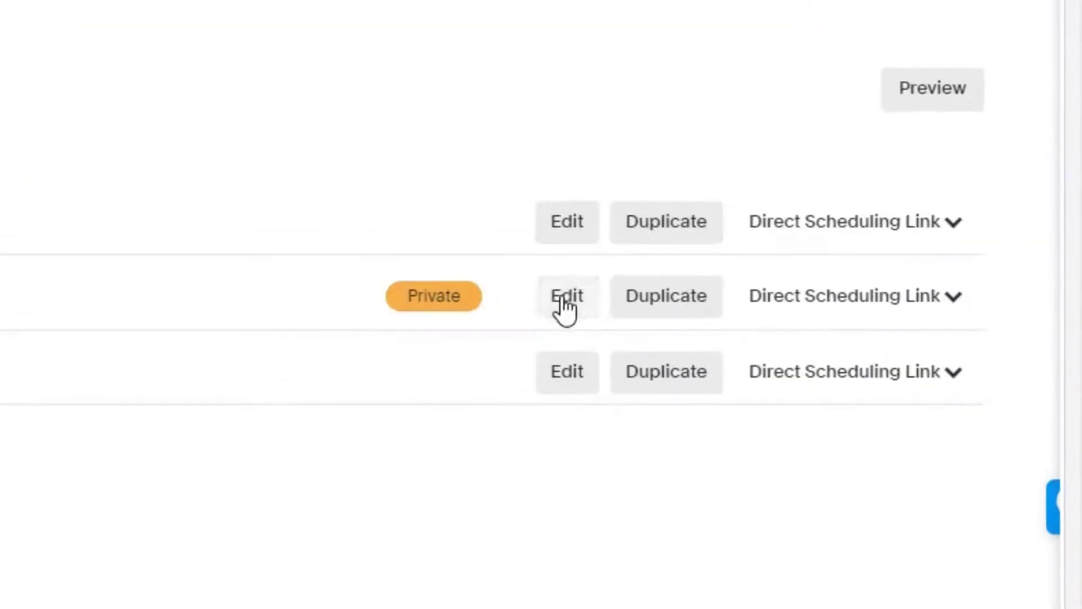
- Set the Private Coaching Session's access to Public and update the appointment type
left_click(564, 305)
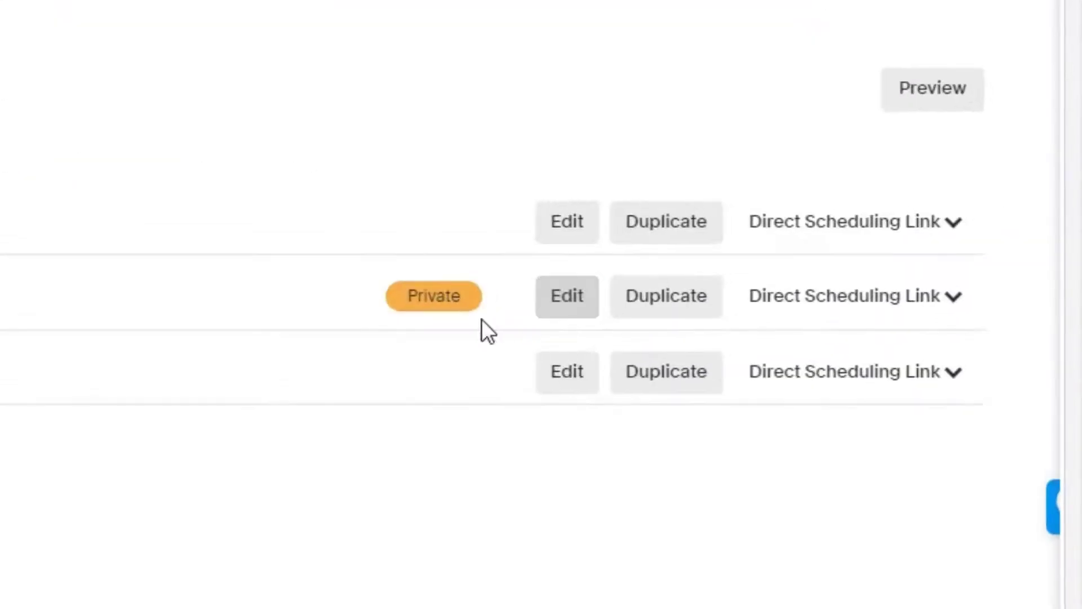
scroll(618, 176, "down", 7)
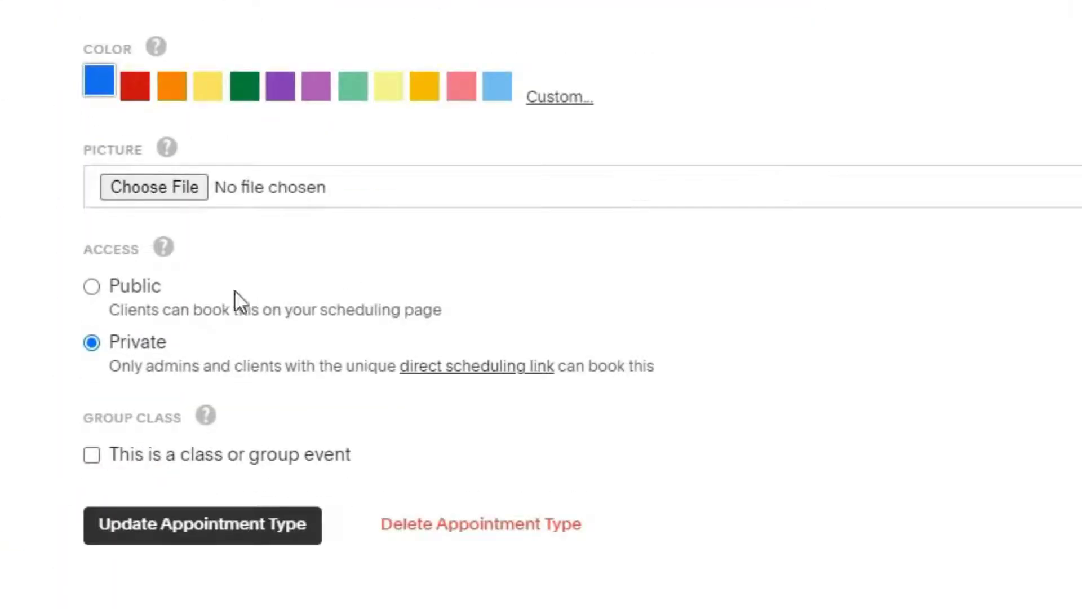
left_click(91, 287)
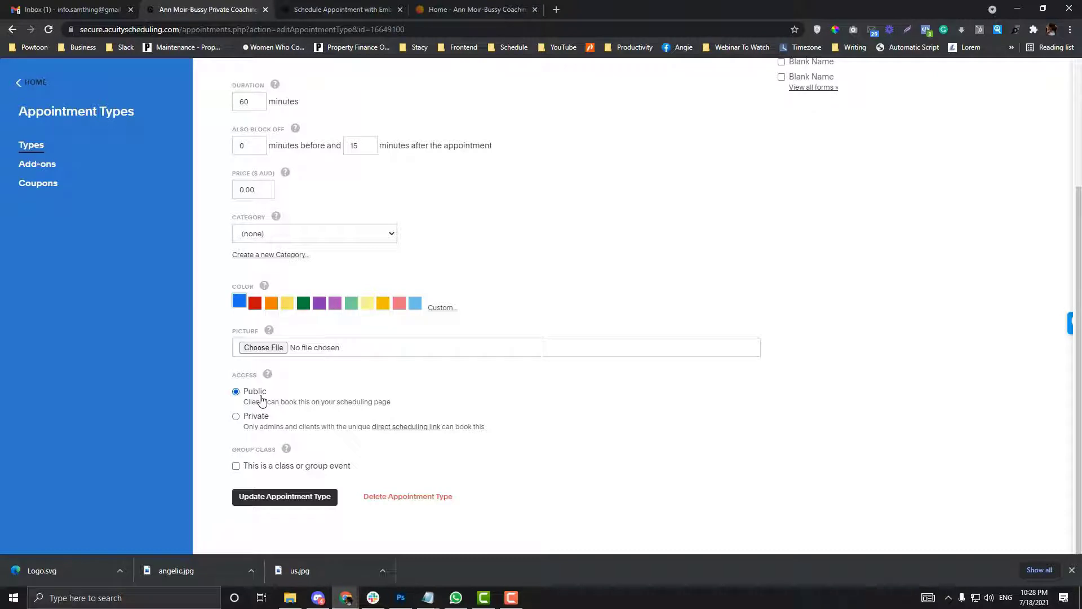
left_click(306, 504)
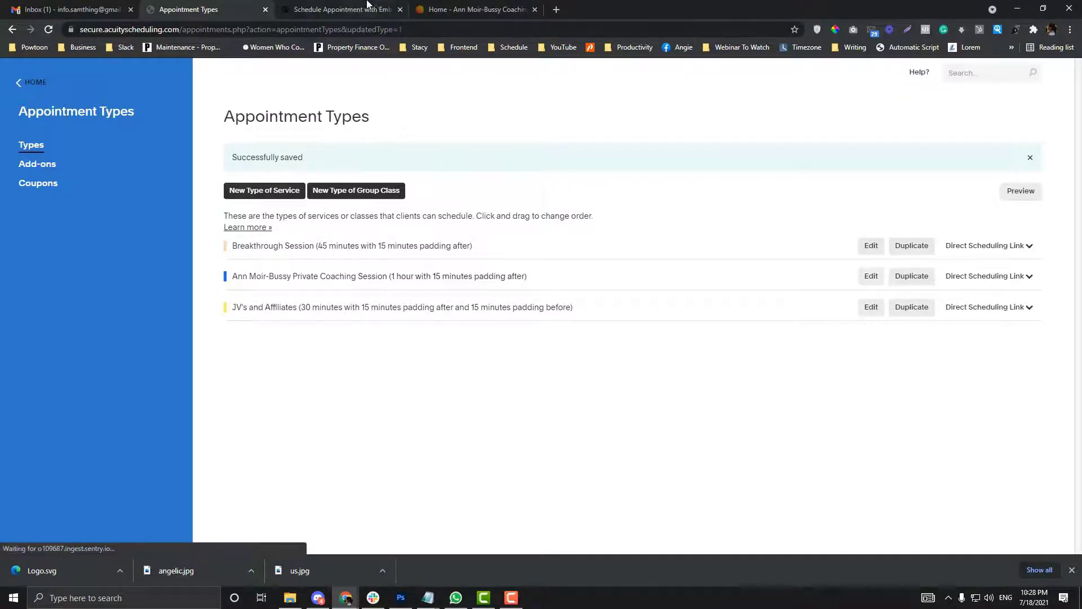
- Reload the public scheduling page and check which appointment types clients can book
left_click(344, 9)
left_click(363, 29)
key("Return")
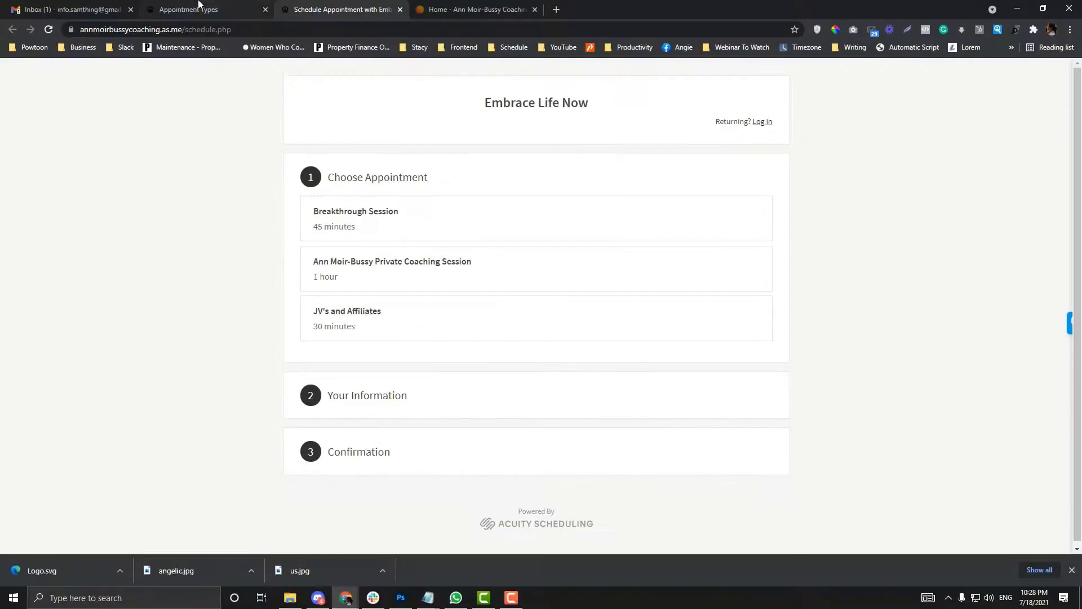
left_click(195, 9)
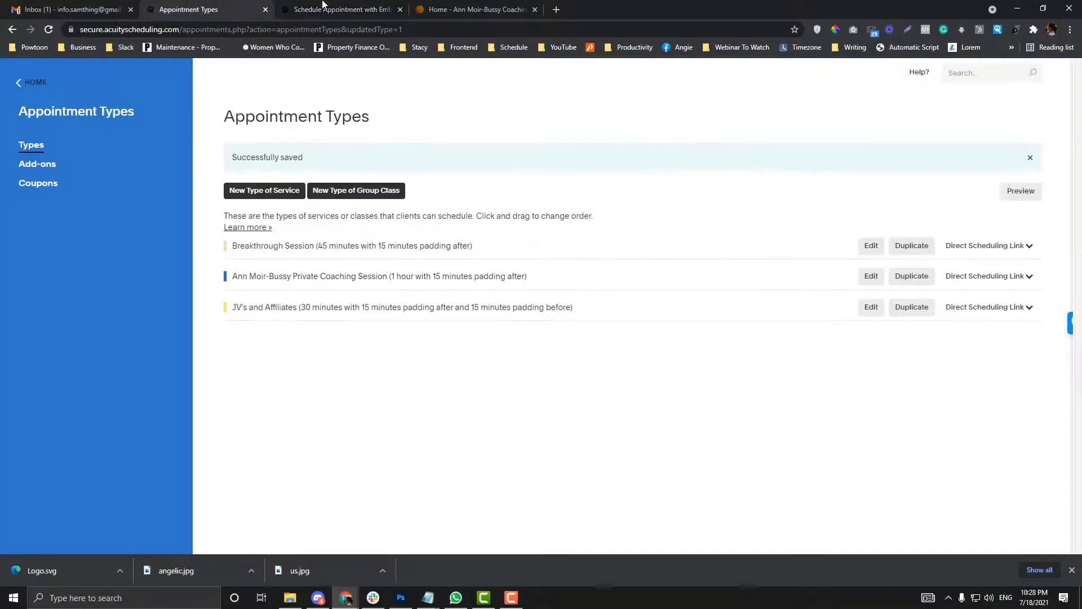
left_click(326, 6)
- Set the Private Coaching Session's access to Private and update the appointment type
left_click(218, 4)
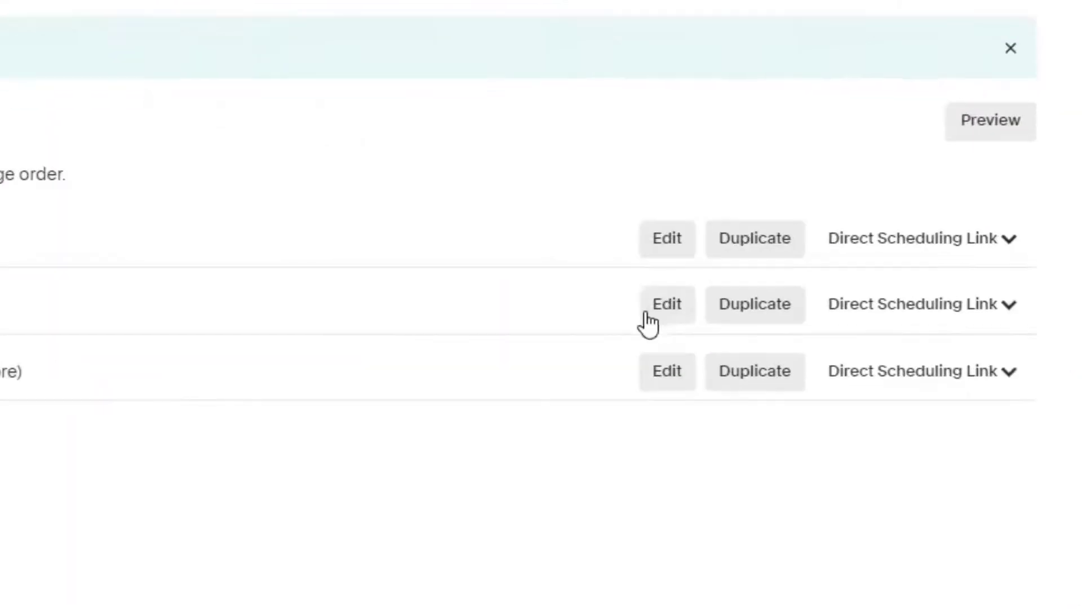
left_click(864, 274)
scroll(338, 273, "down", 10)
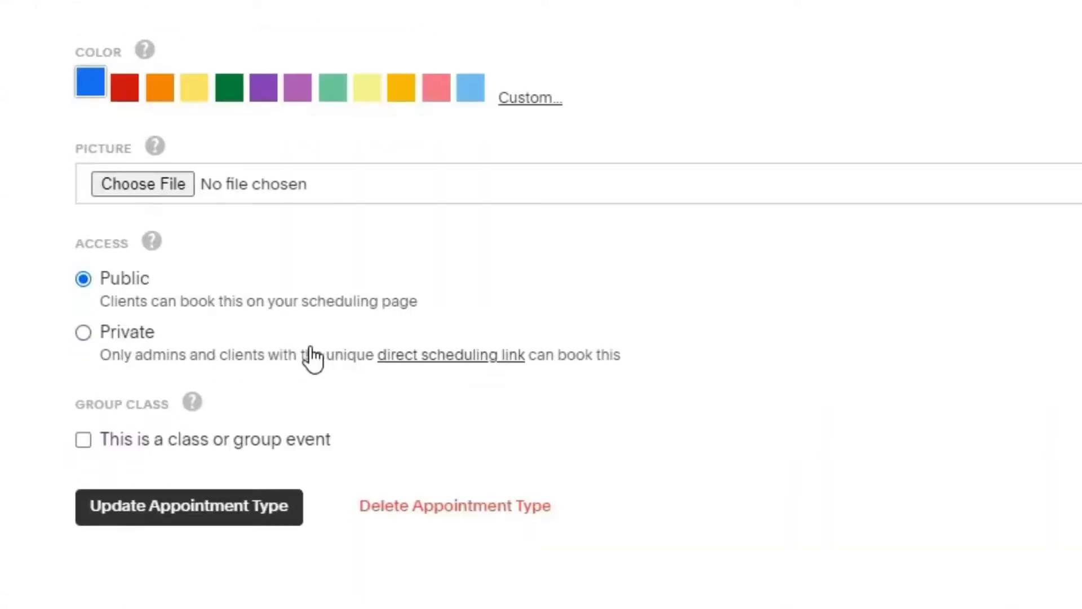
left_click(83, 333)
left_click(147, 510)
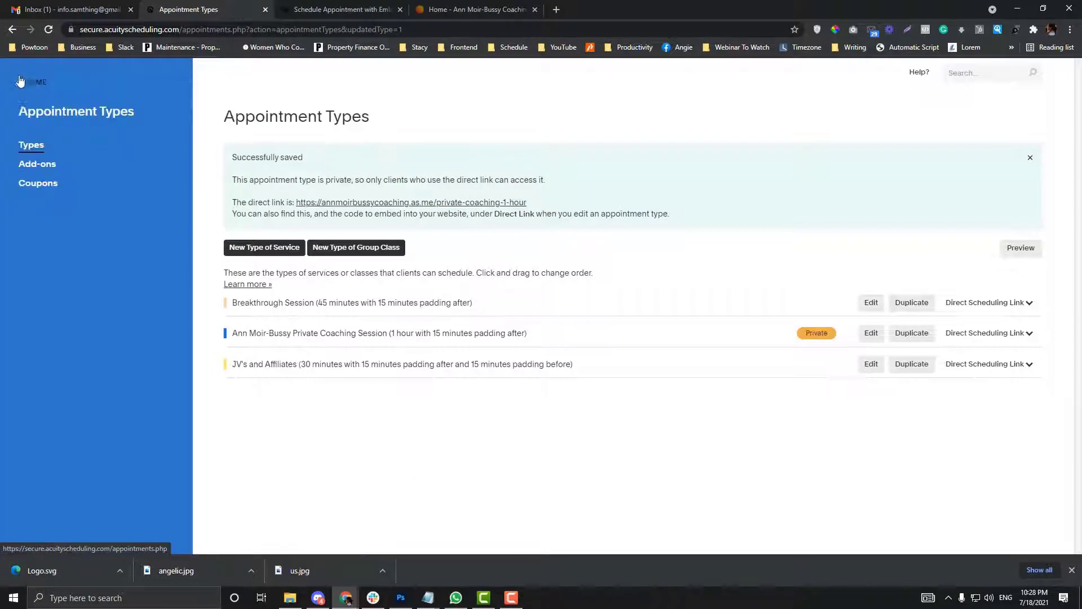
- Open the scheduling page link settings and select the Private Coaching Session under Direct Links & Embedding
left_click(20, 84)
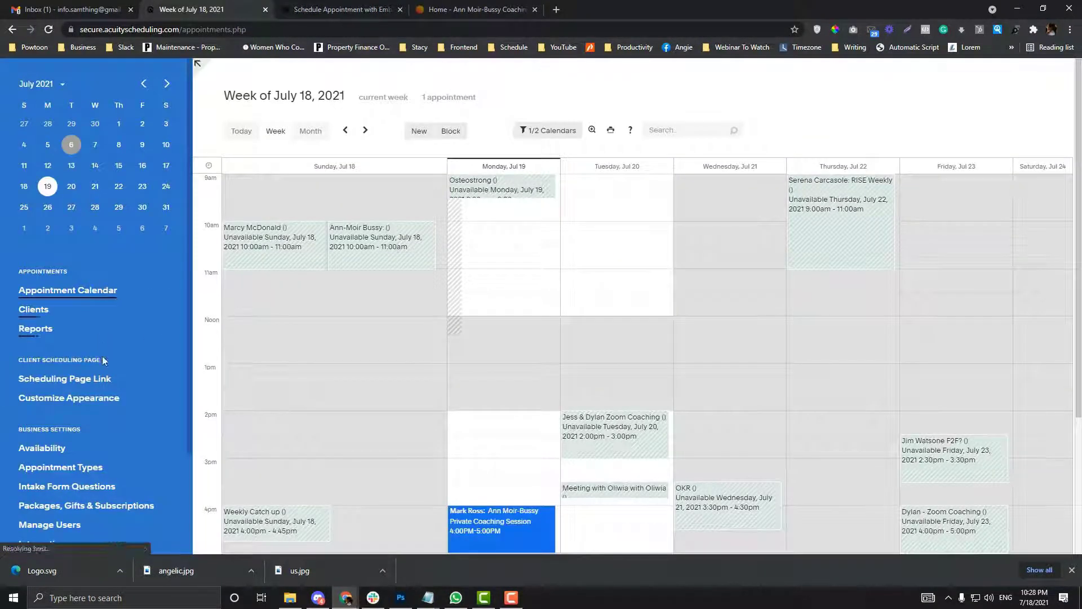
scroll(70, 389, "down", 2)
left_click(79, 273)
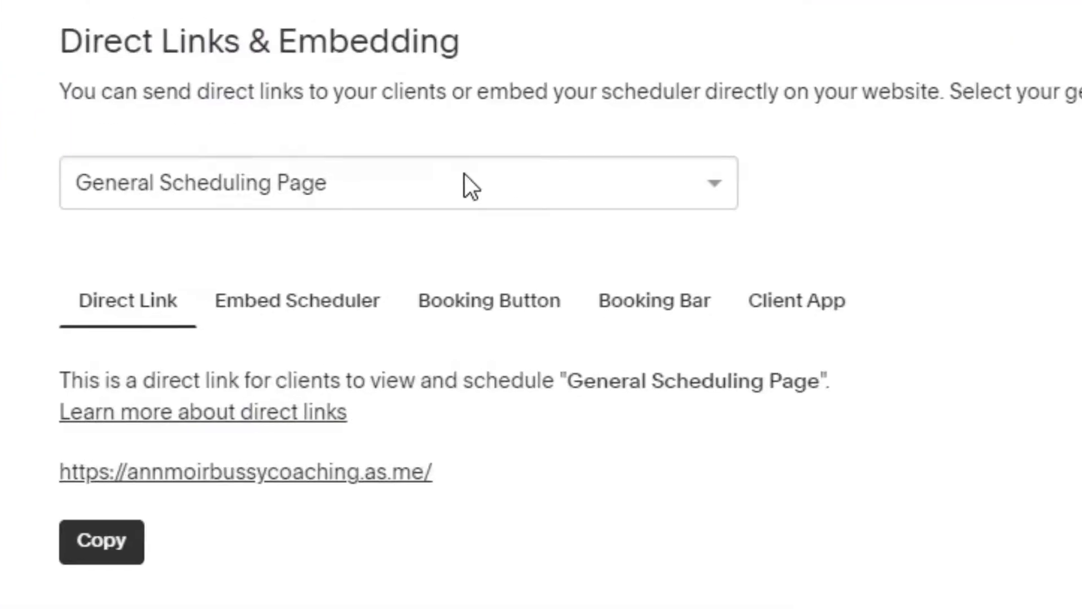
left_click(466, 174)
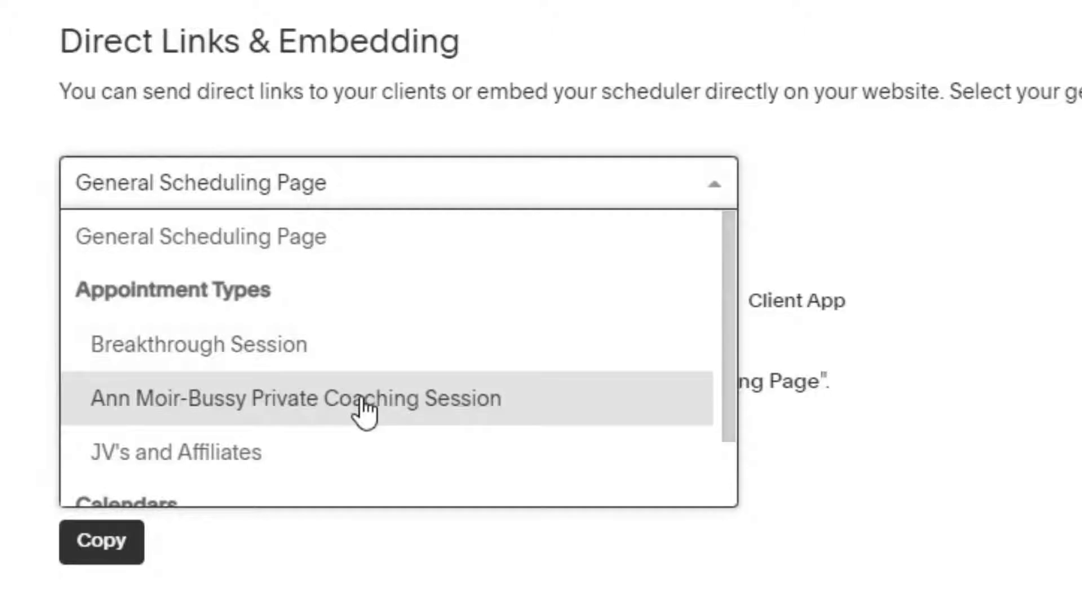
left_click(361, 397)
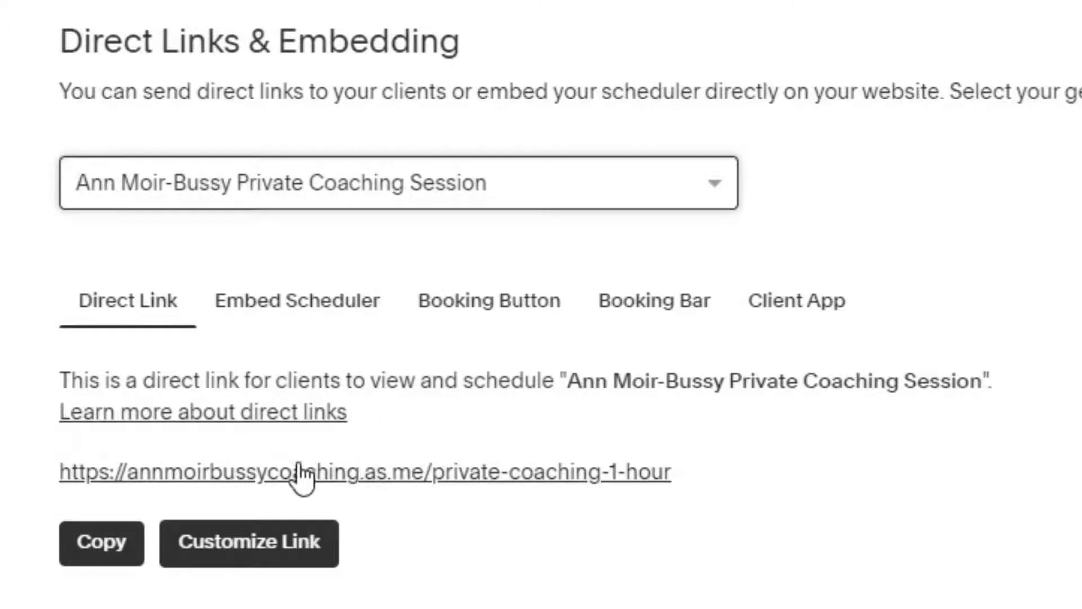
- Review the Private Coaching Session's scheduler embed code, and open the session's direct booking link
left_click(297, 304)
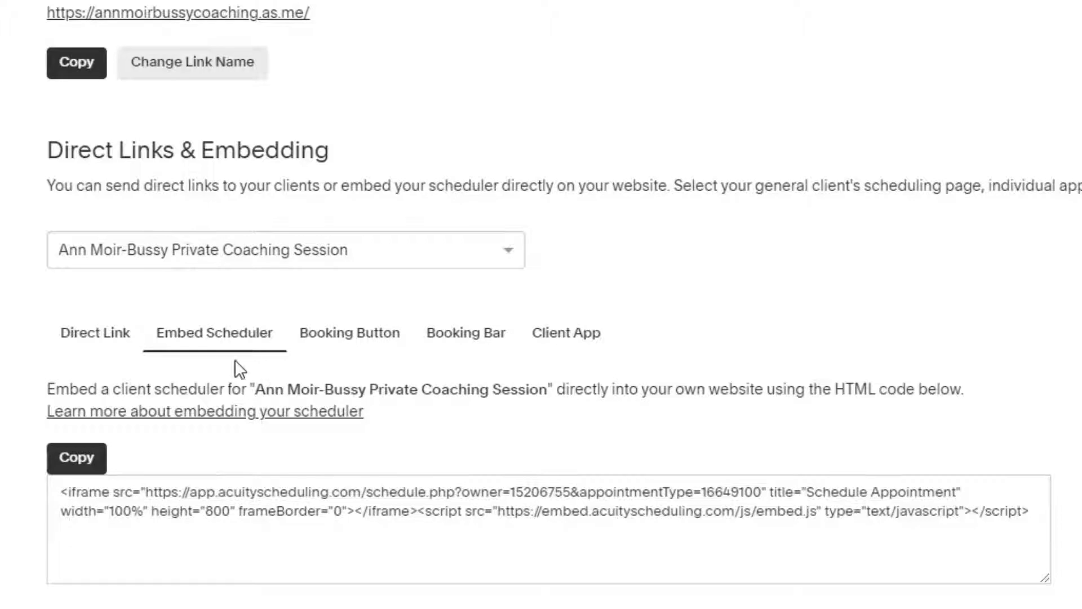
left_click(86, 350)
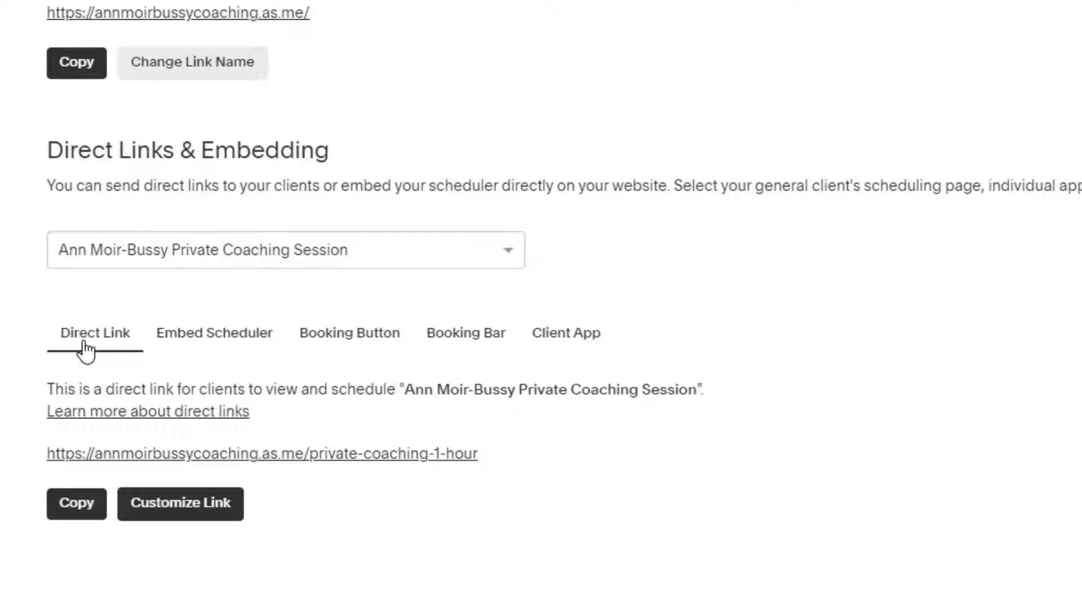
left_click(287, 454)
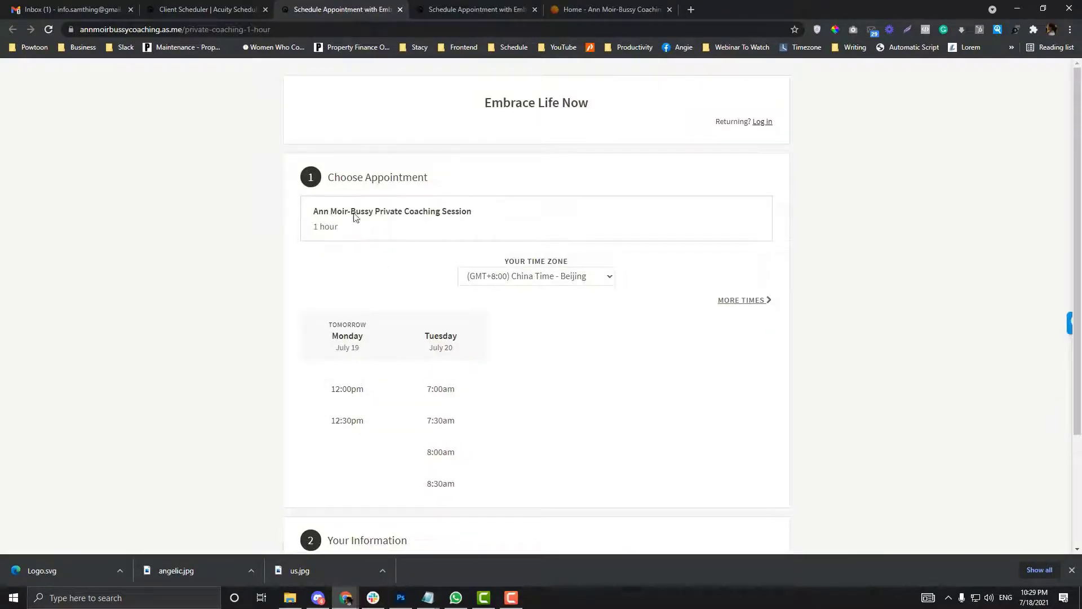
- Reload the general scheduling page and compare it with the Private Coaching Session's direct booking page
left_click(437, 8)
left_click(433, 29)
key("Return")
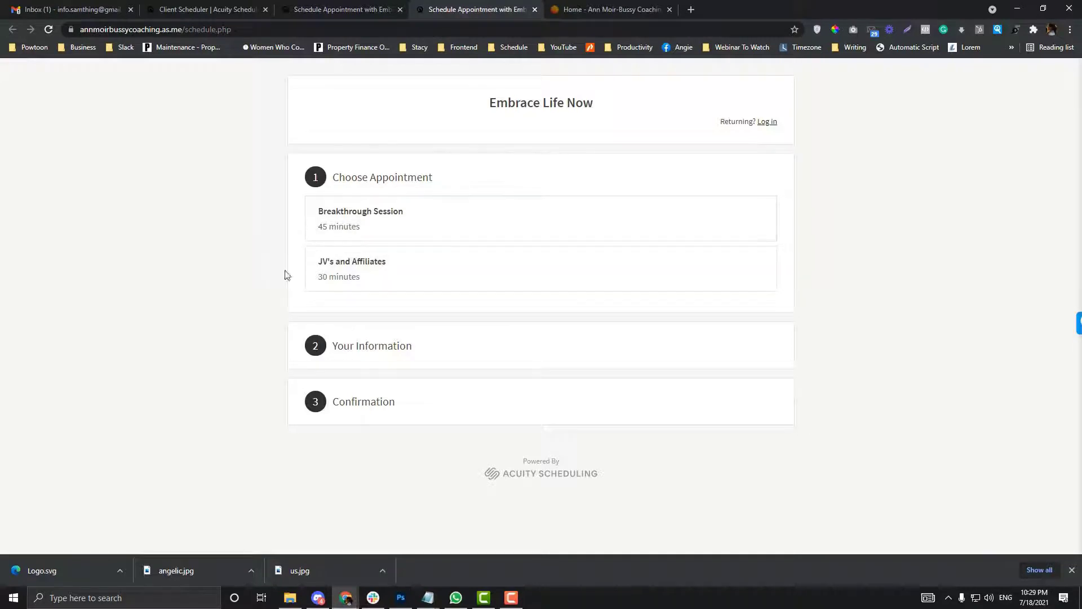
left_click(371, 7)
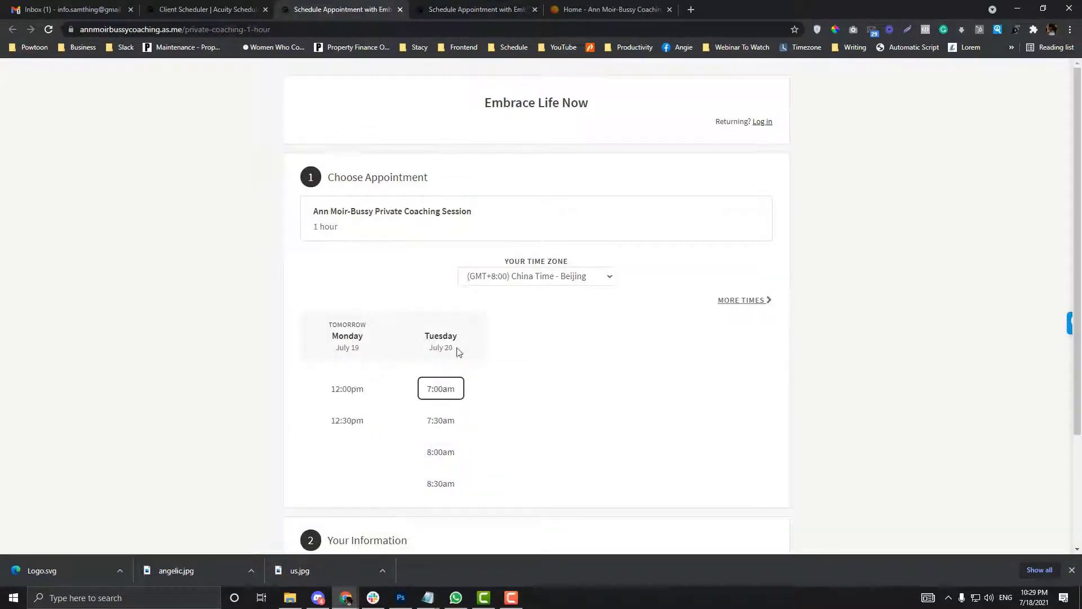
left_click(470, 13)
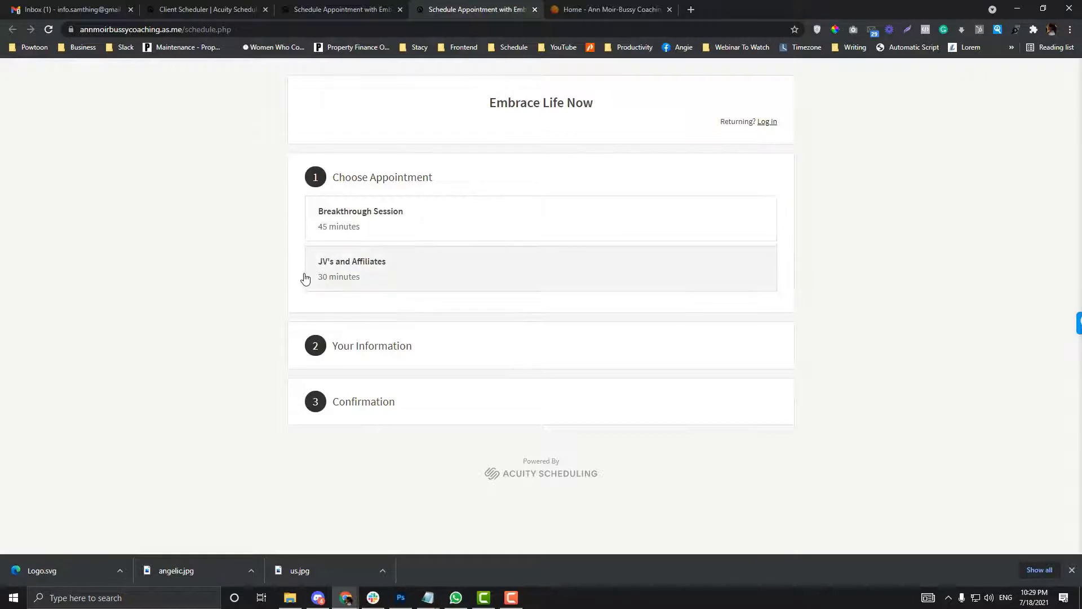
left_click(338, 8)
scroll(346, 247, "up", 2)
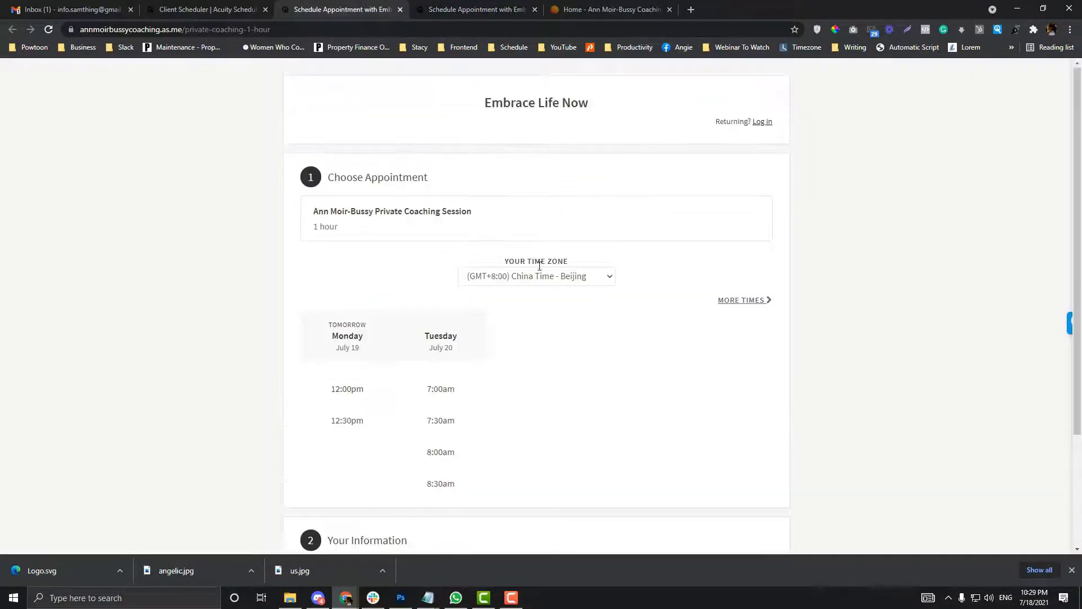
scroll(556, 367, "down", 1)
scroll(556, 368, "up", 1)
- View the calendar's availability settings from the admin site, and return to the weekly appointment calendar
left_click(213, 10)
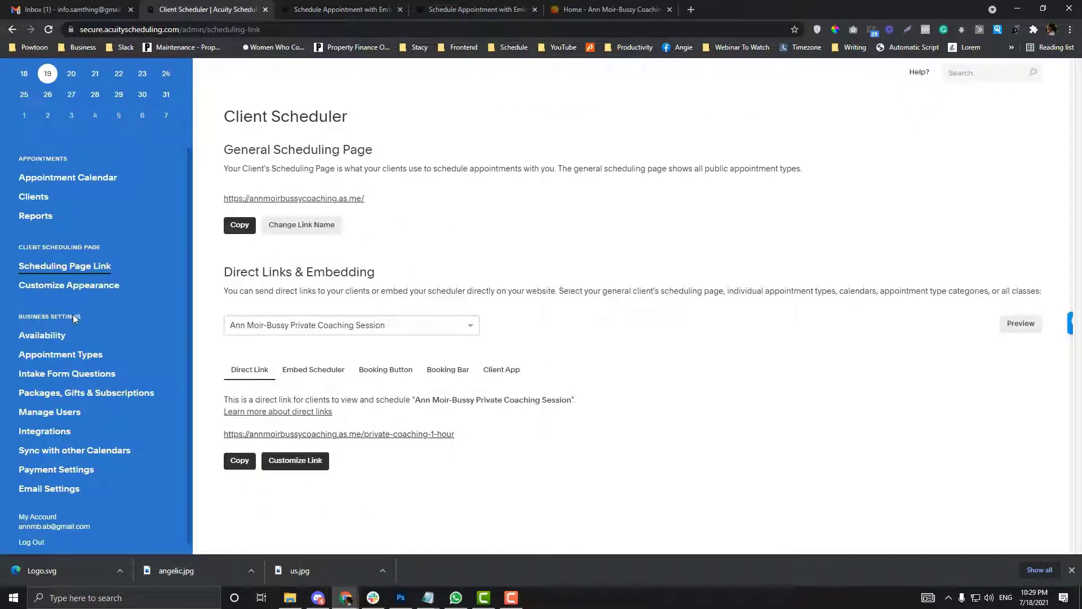
left_click(42, 335)
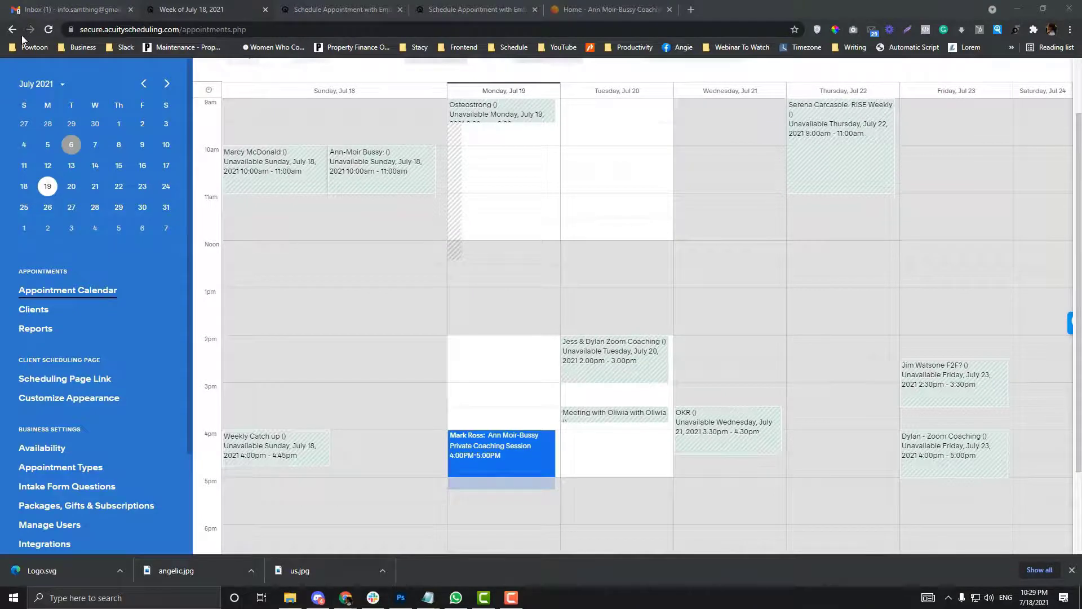
scroll(102, 333, "down", 3)
left_click(95, 337)
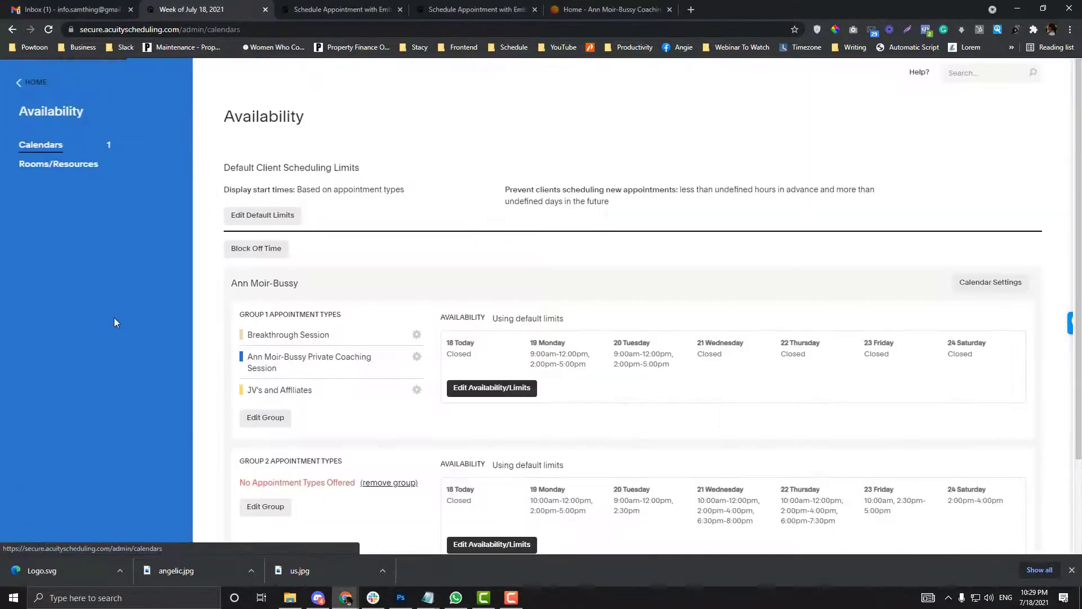
left_click(24, 82)
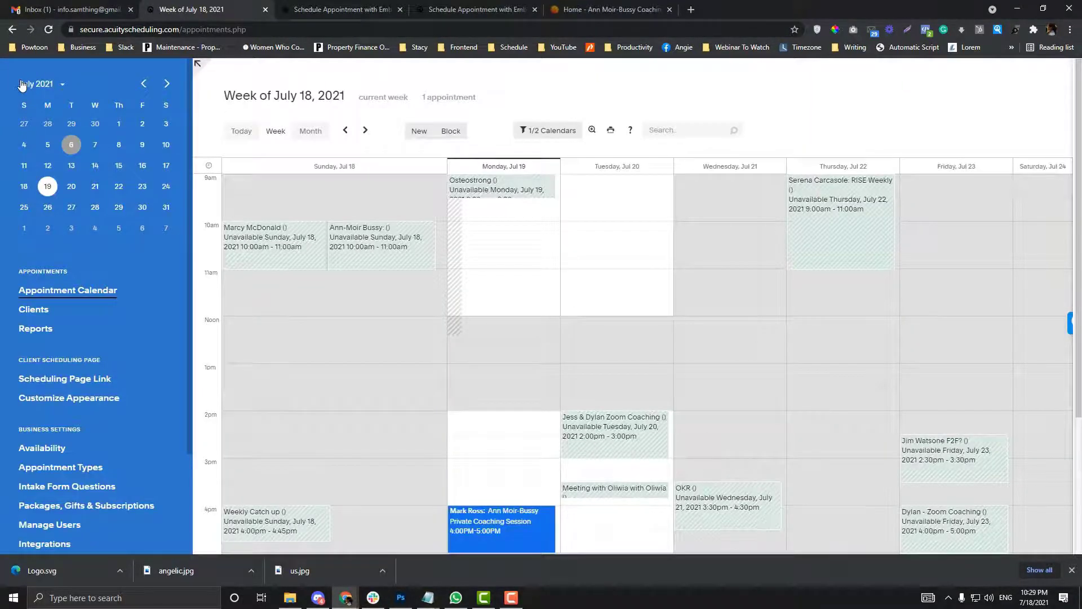
- Check the private and general booking pages once more and go back to the weekly appointment calendar
left_click(343, 9)
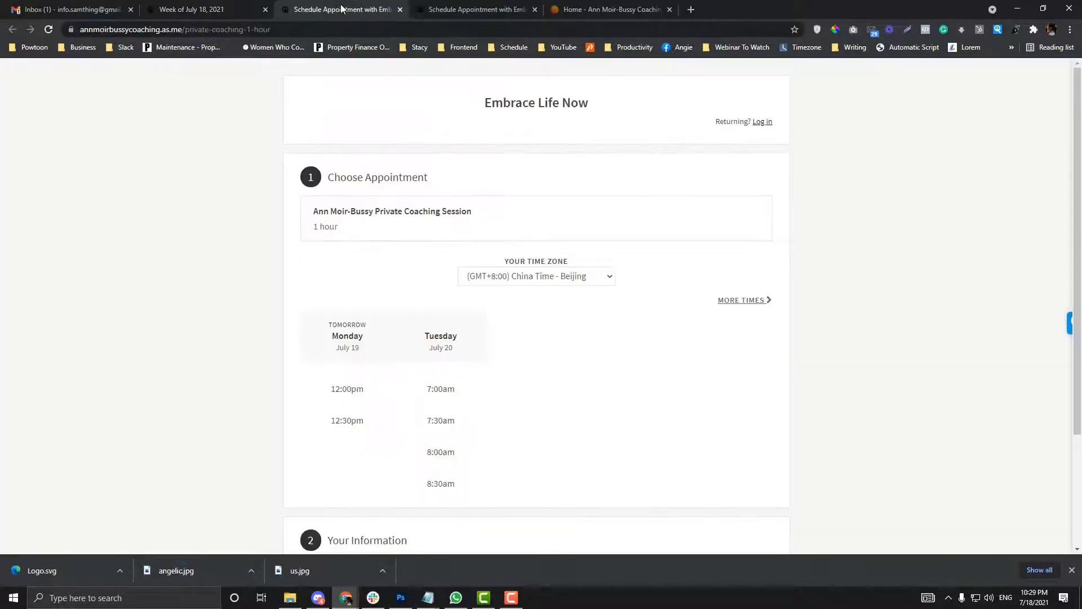
left_click(474, 9)
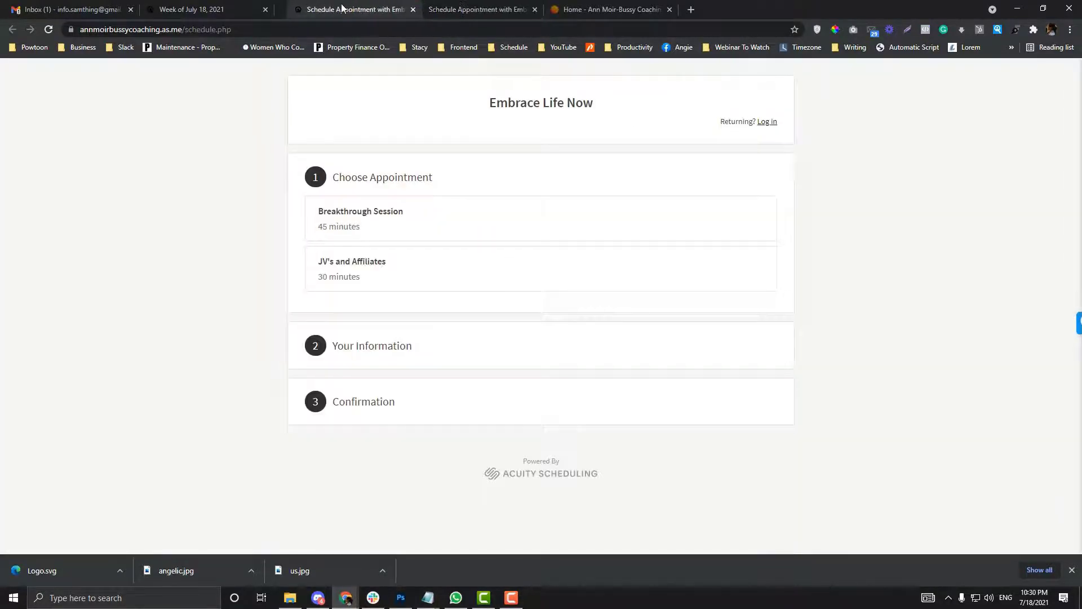
left_click(188, 6)
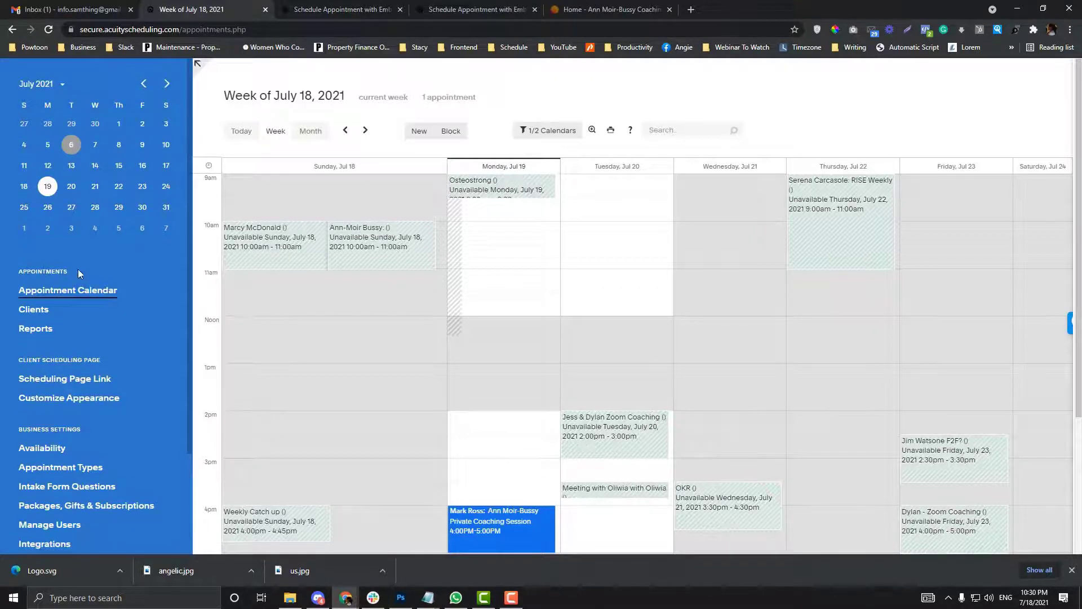
- Start a new type of service and review its name, duration, price, category, picture and access settings
scroll(78, 273, "down", 2)
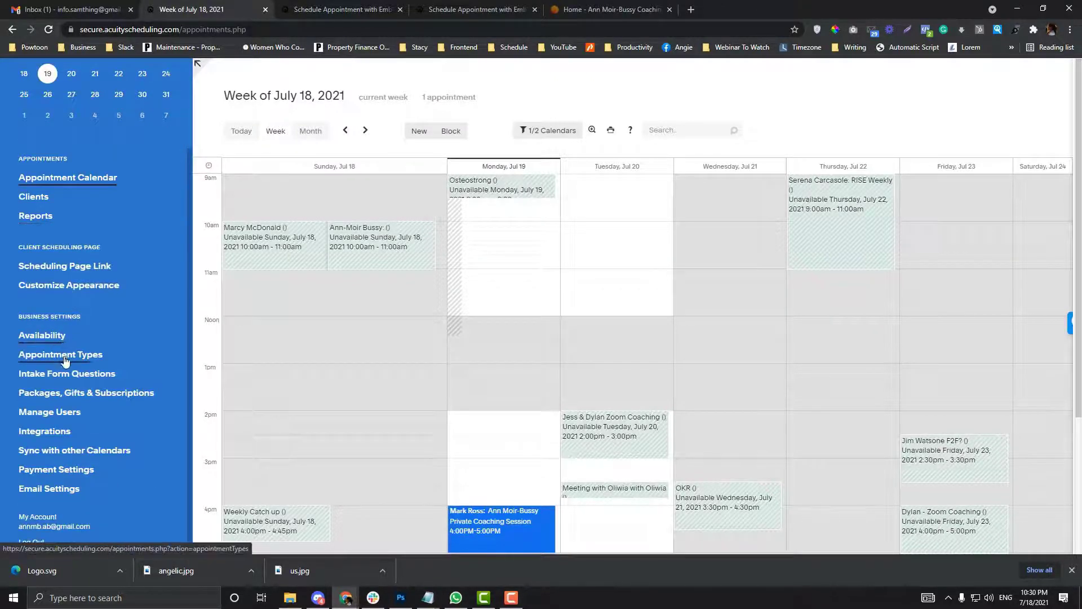
left_click(103, 362)
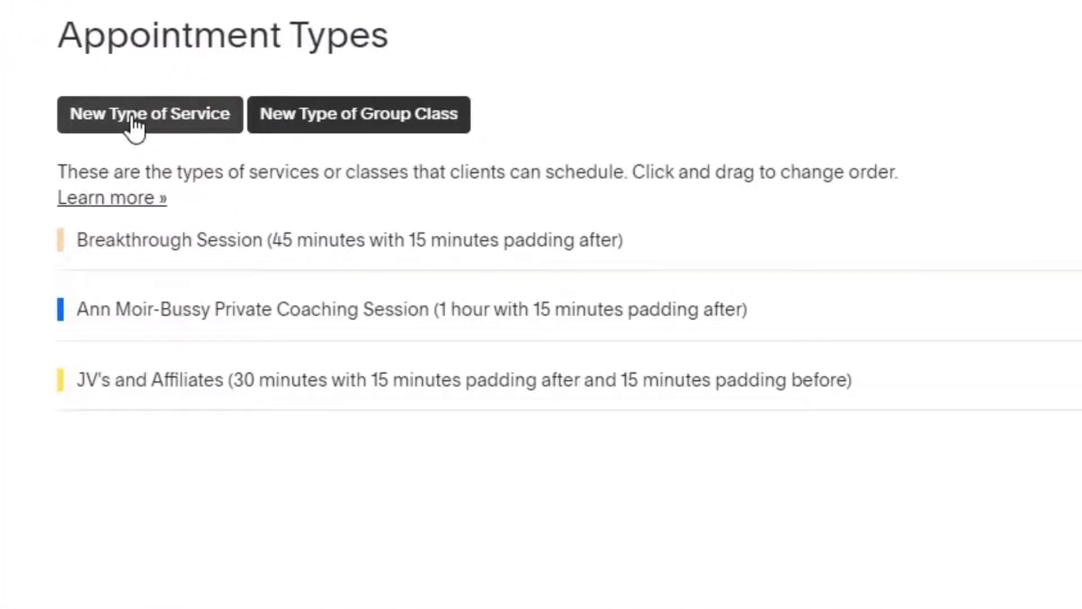
left_click(134, 125)
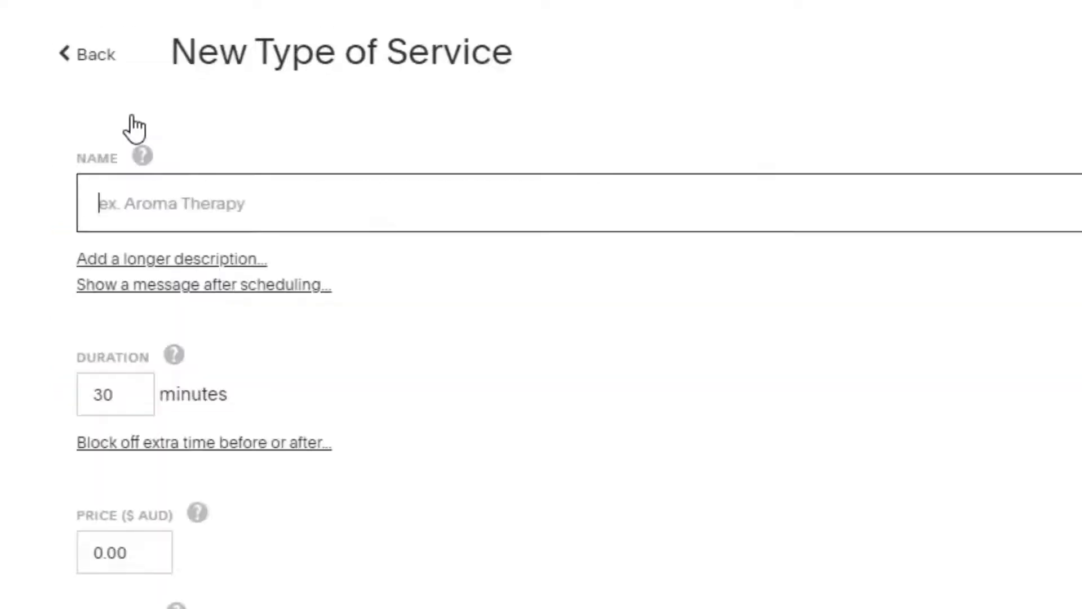
left_click(172, 203)
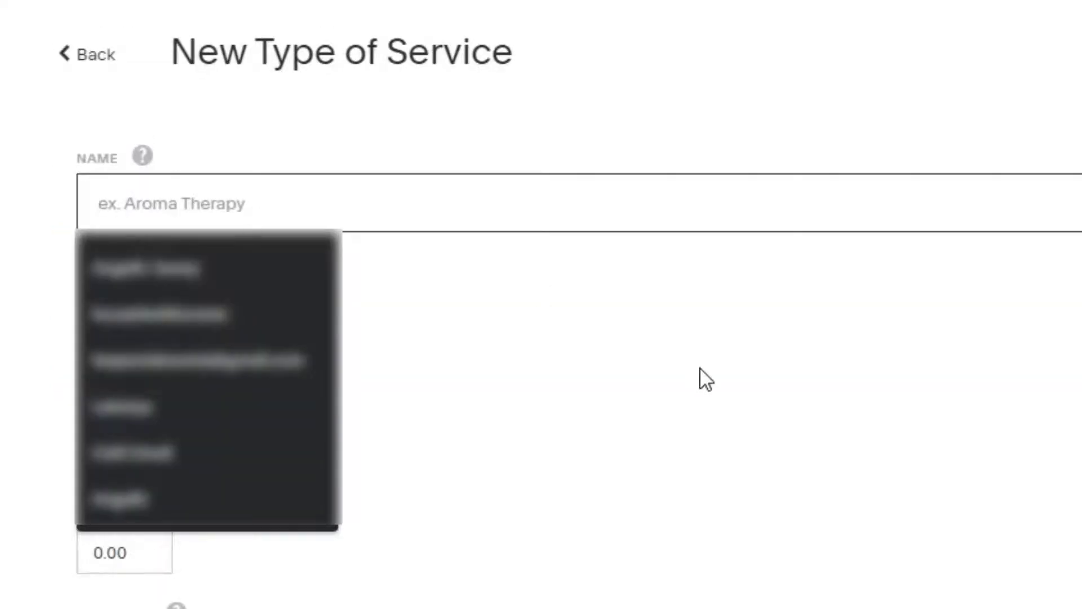
left_click(703, 377)
left_click_drag(105, 406, 48, 397)
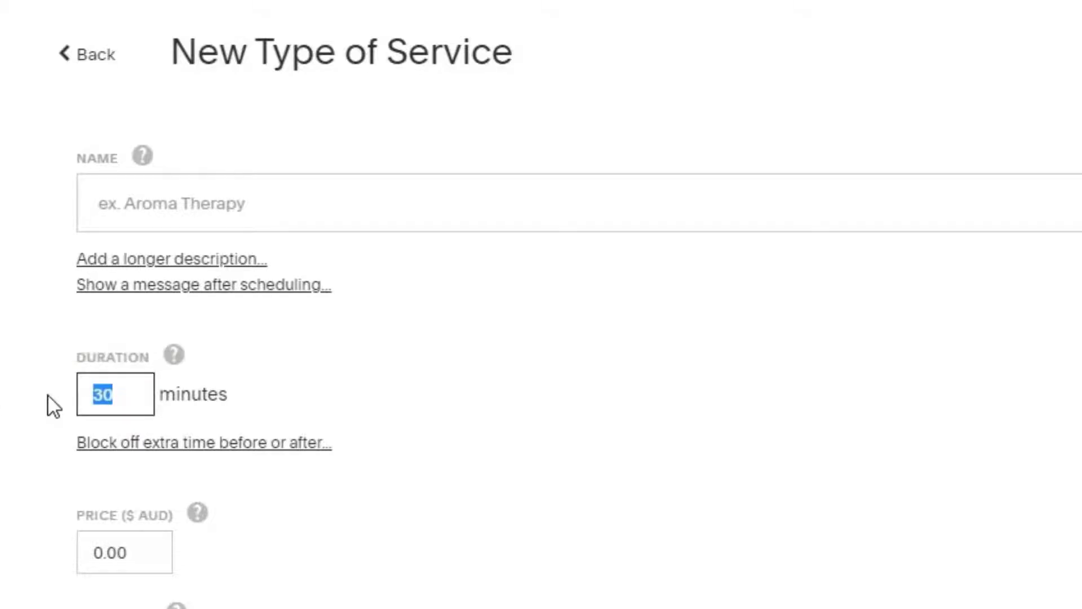
scroll(66, 439, "down", 3)
left_click_drag(143, 372, 62, 368)
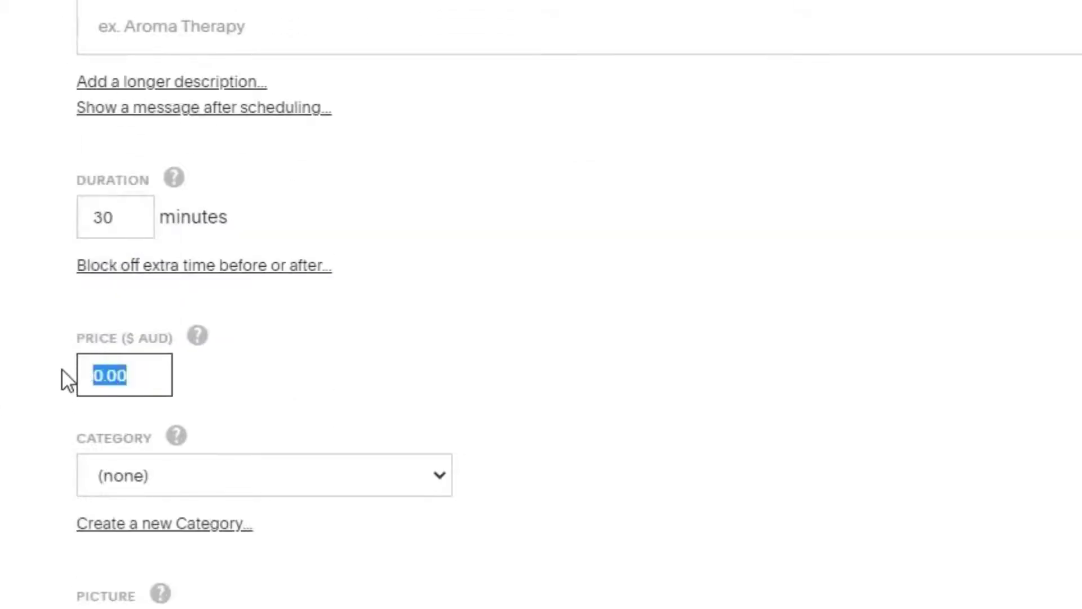
left_click(204, 472)
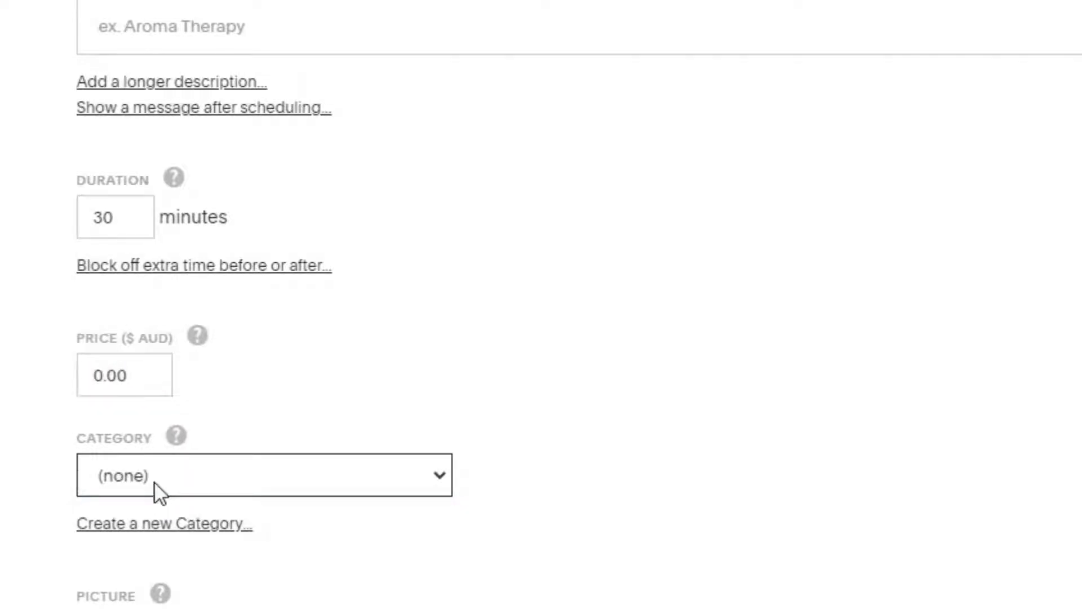
scroll(141, 394, "down", 5)
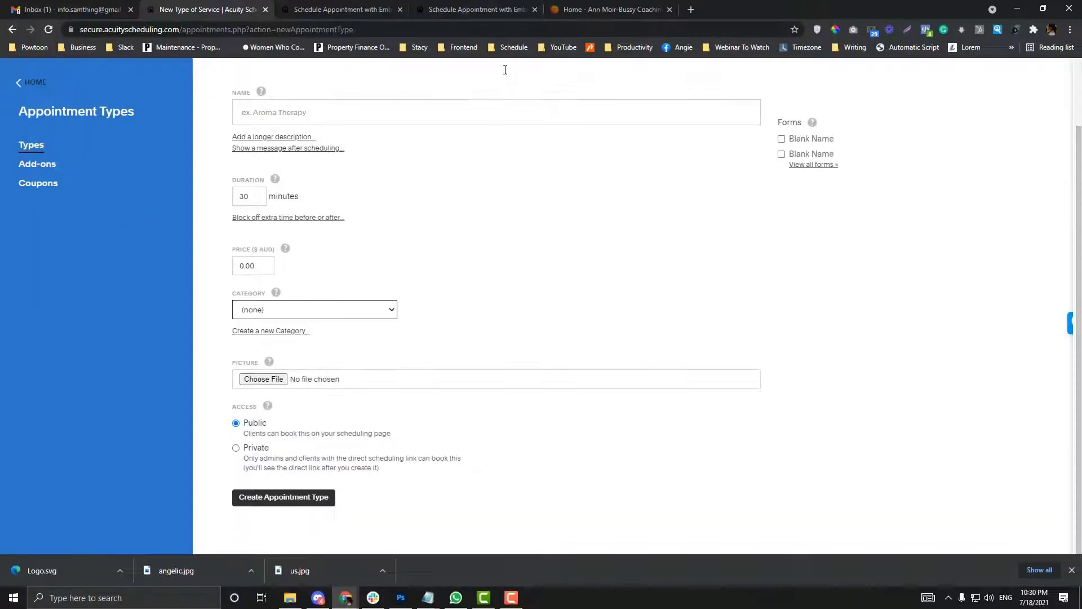
- Compare the new service's Public and Private access options with the general scheduling page and the Private Coaching Session's direct booking page
left_click(454, 8)
left_click(361, 8)
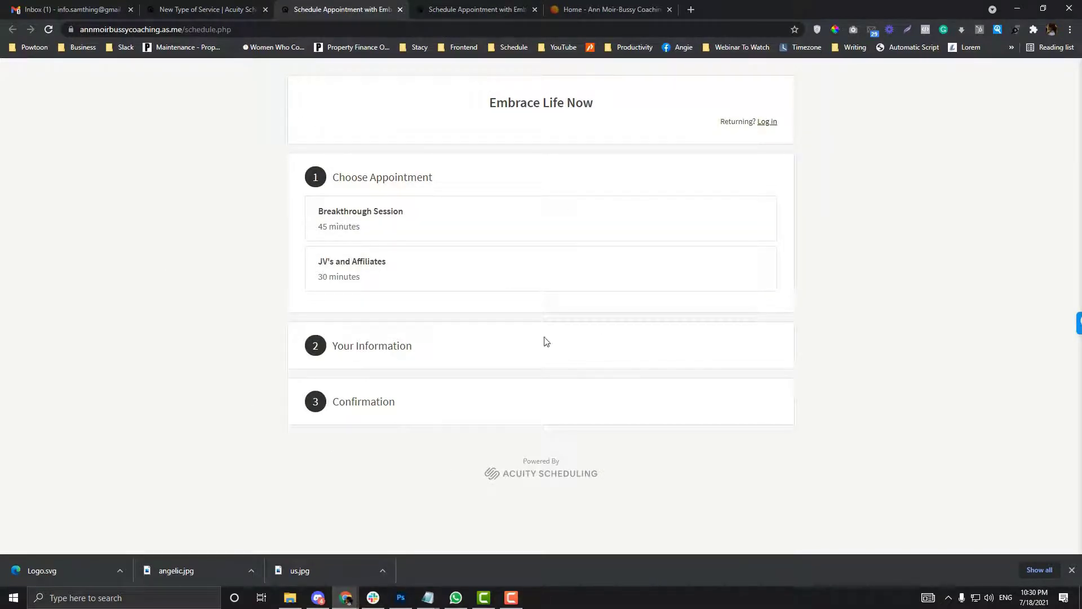
left_click(174, 8)
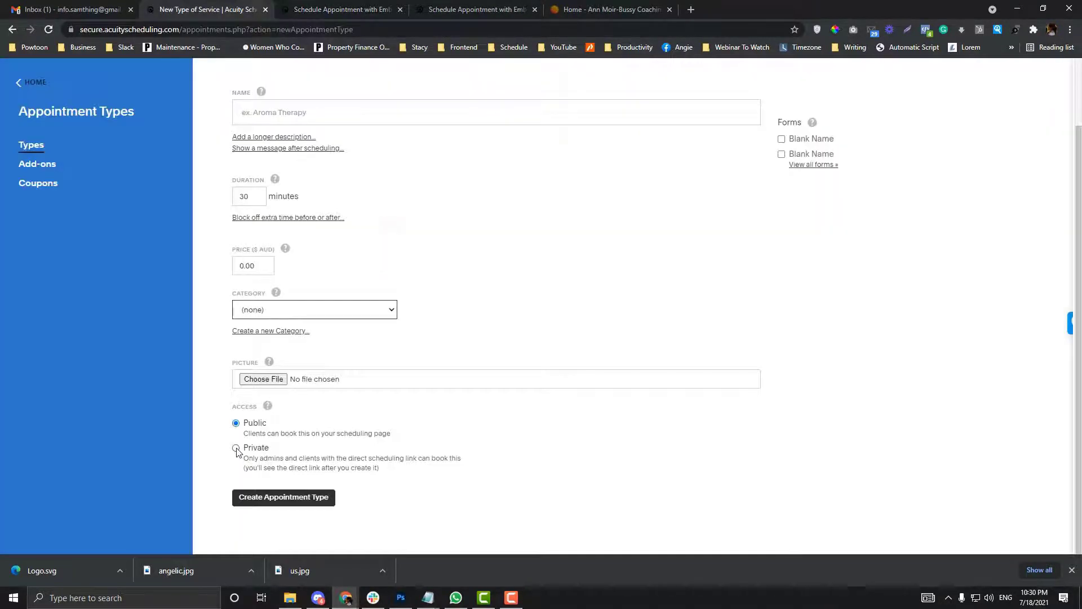
left_click(303, 7)
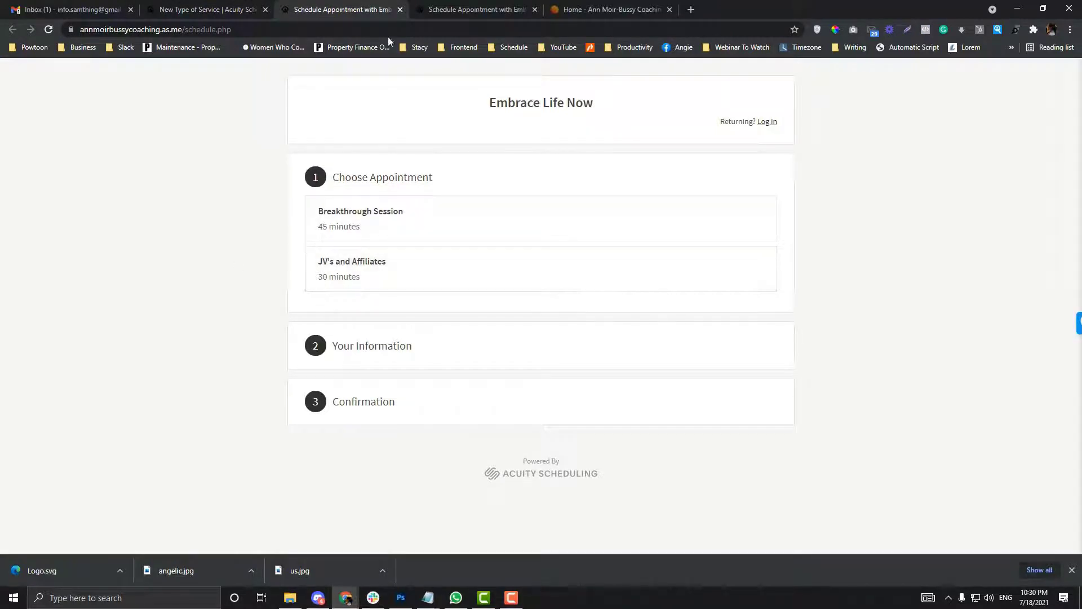
left_click(456, 7)
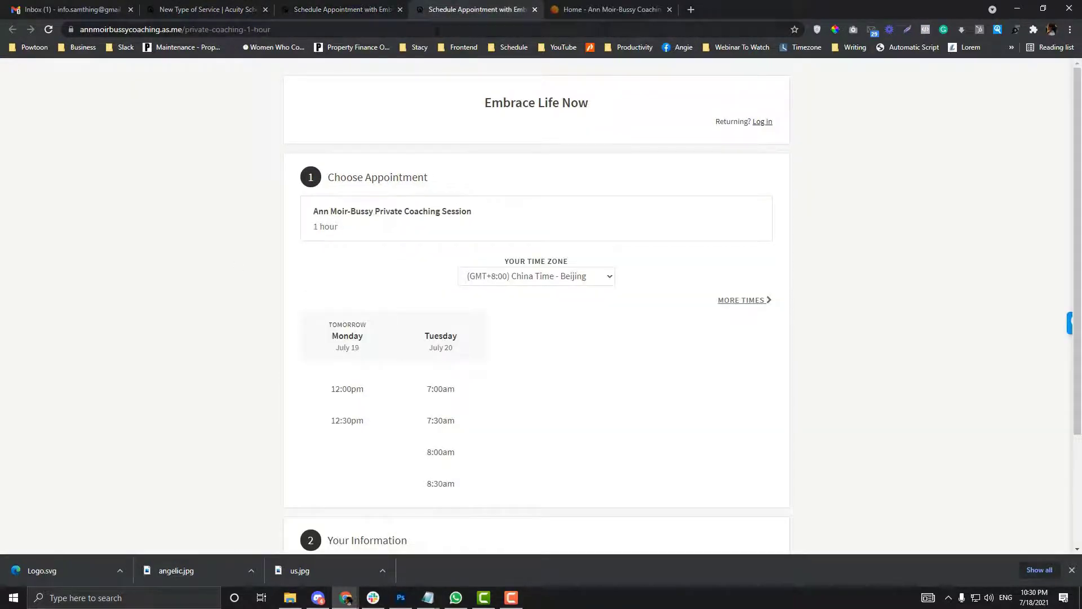
left_click(436, 31)
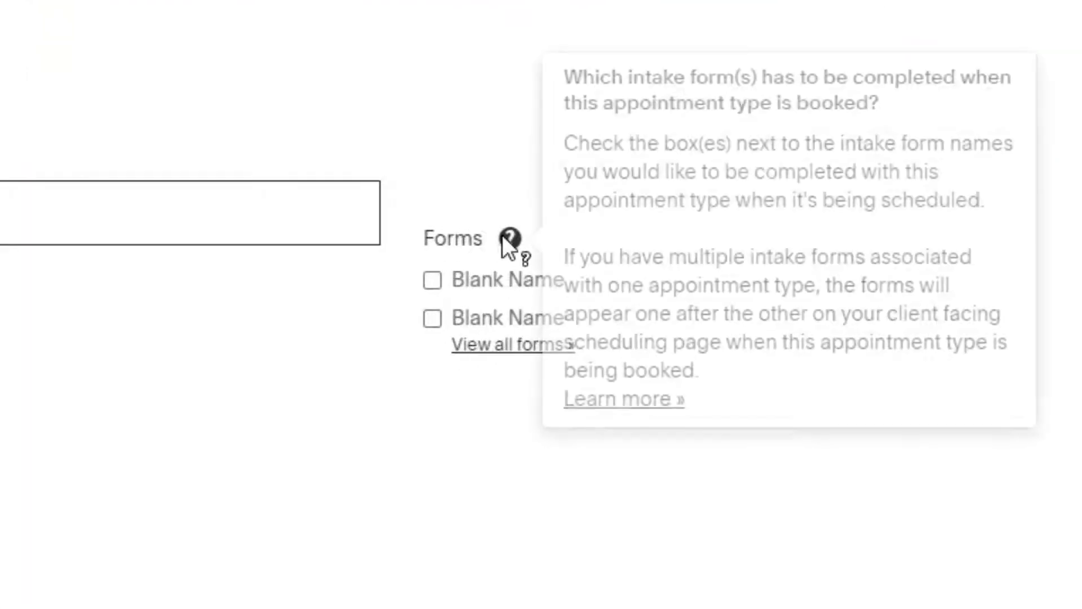
- Read the help on required intake forms, and open the Breakthrough Session's intake form for editing through the list of all forms
left_click(503, 235)
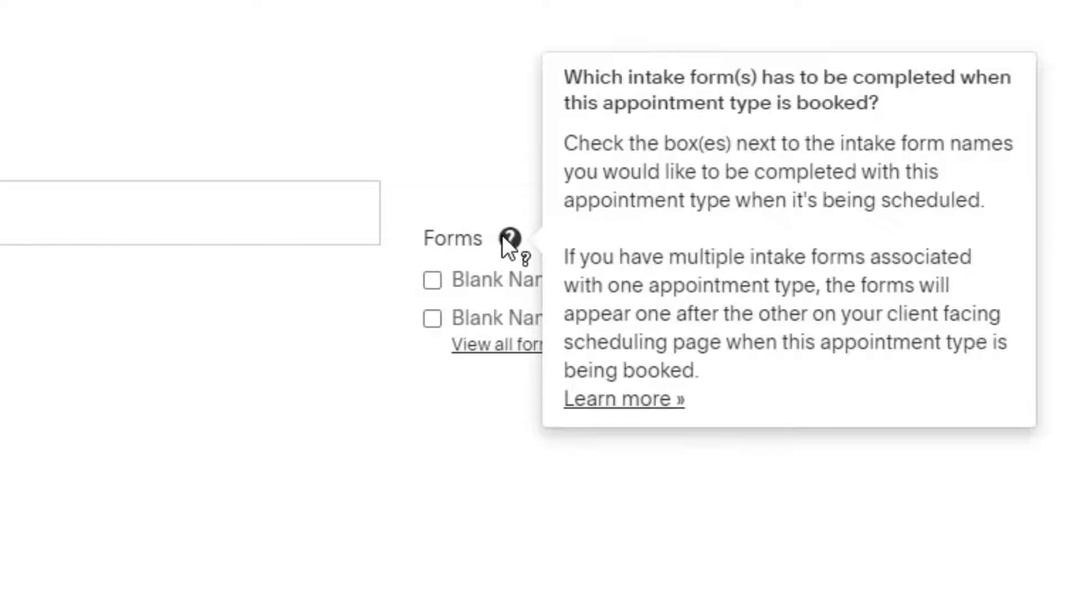
left_click(500, 345)
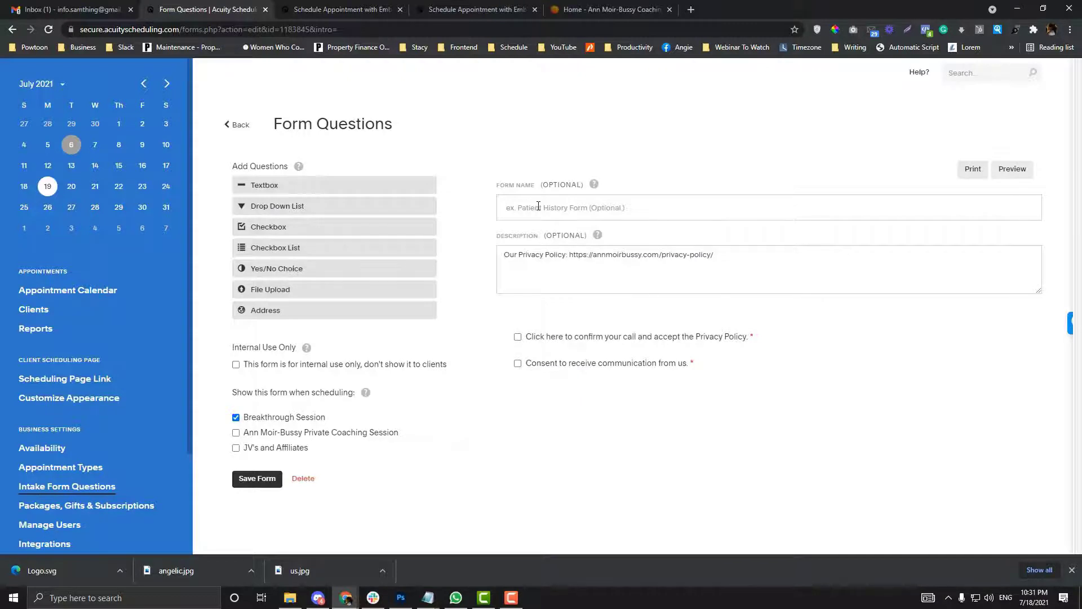
left_click_drag(372, 205, 558, 212)
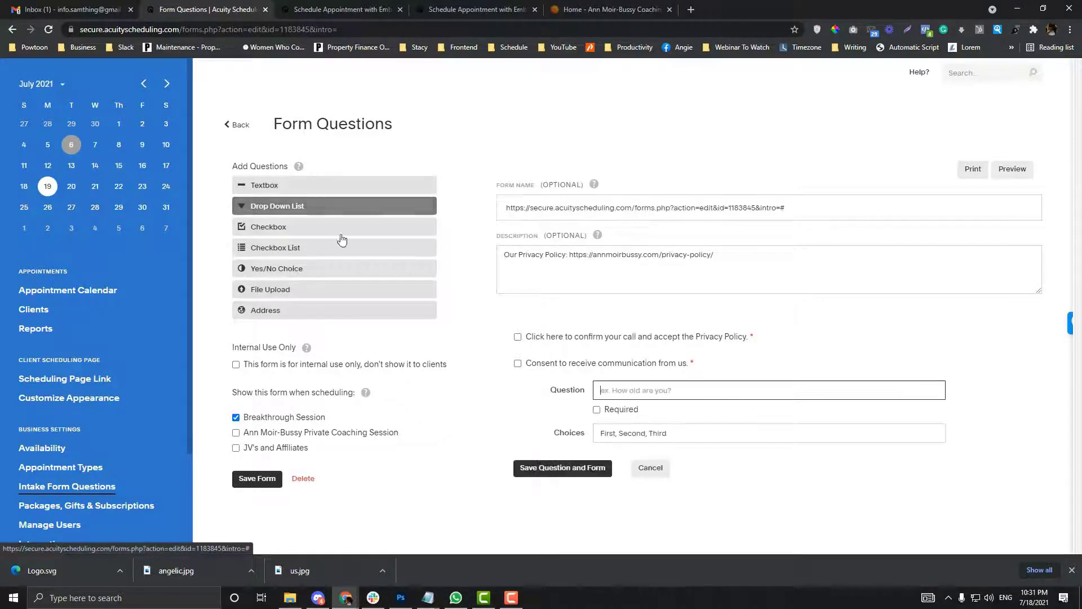
left_click(507, 342)
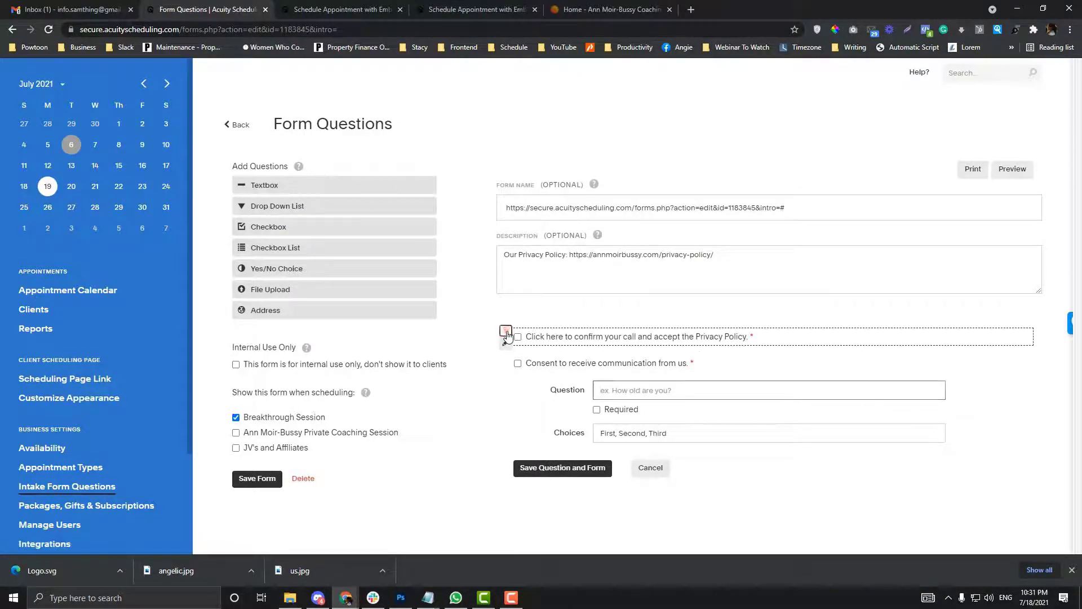
left_click(505, 356)
left_click(539, 342)
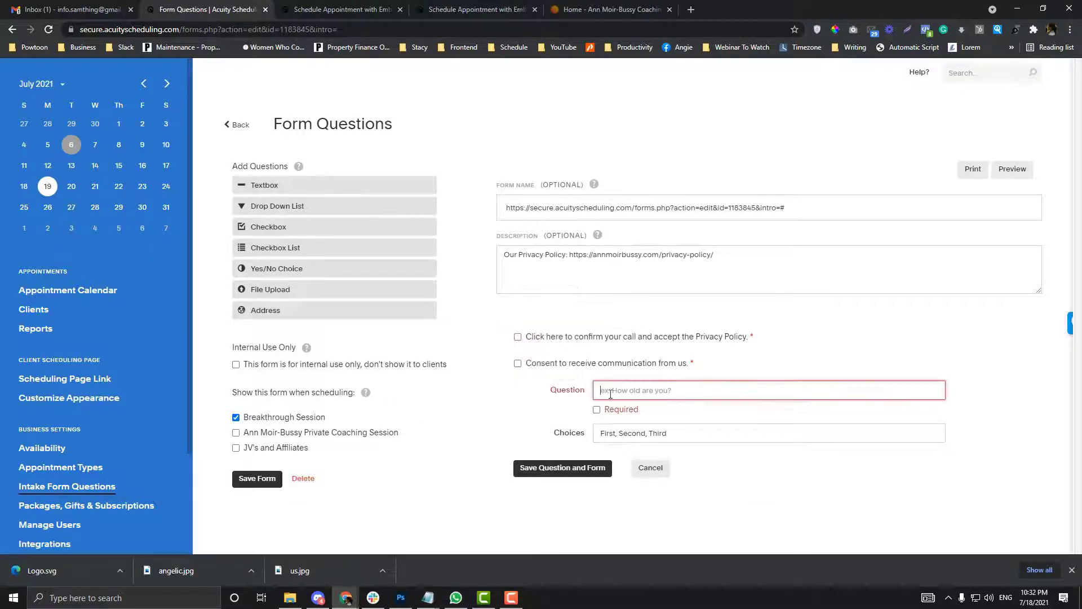
left_click(652, 469)
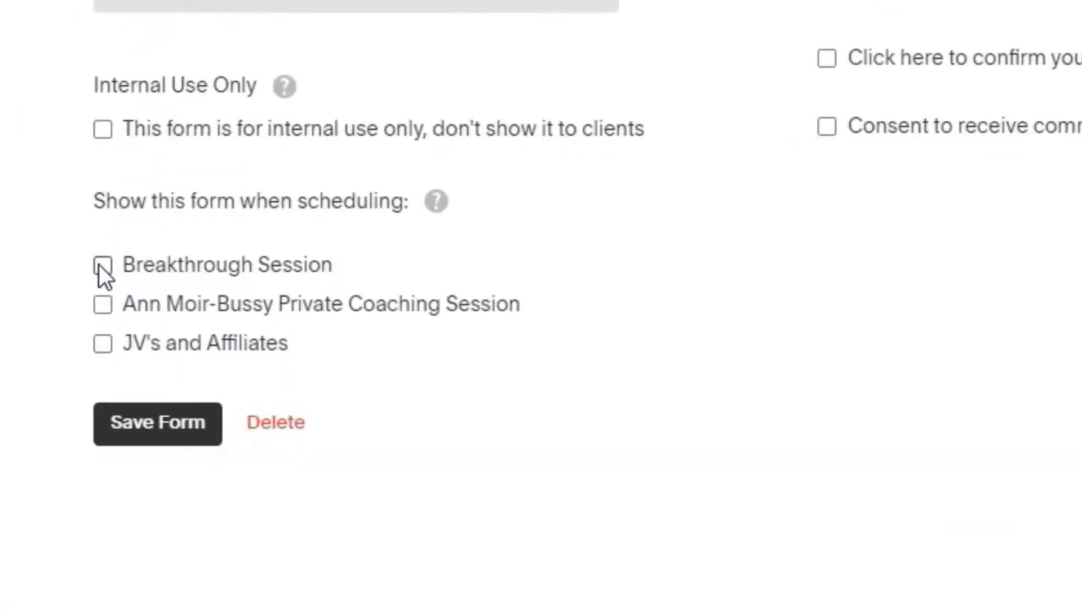
- Show the intake form when scheduling the Breakthrough Session and the Private Coaching Session, and save the form
left_click(101, 265)
left_click(105, 308)
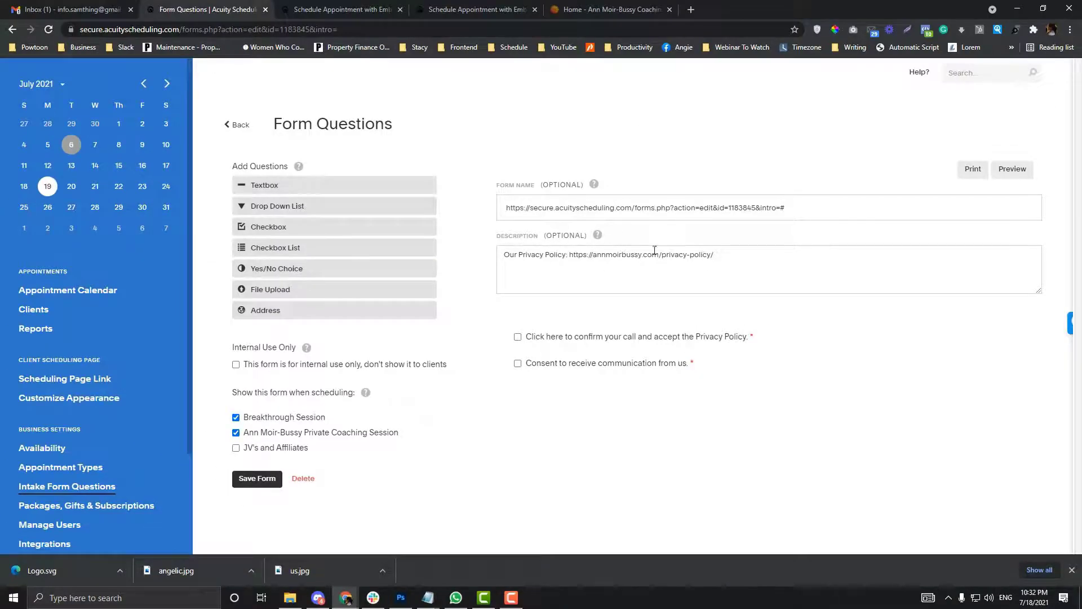
left_click(235, 447)
left_click(257, 479)
- Test the form on the reloaded general scheduling page with a Breakthrough Session on Tuesday, July 20 at 7:30am, trying its communication consent checkbox
left_click(312, 9)
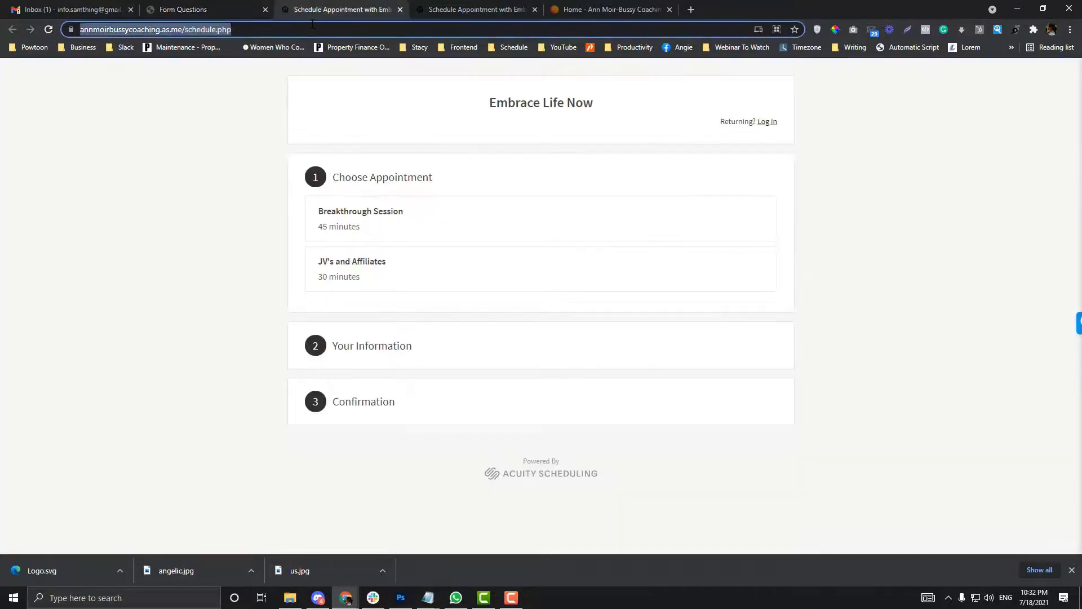
key("Return")
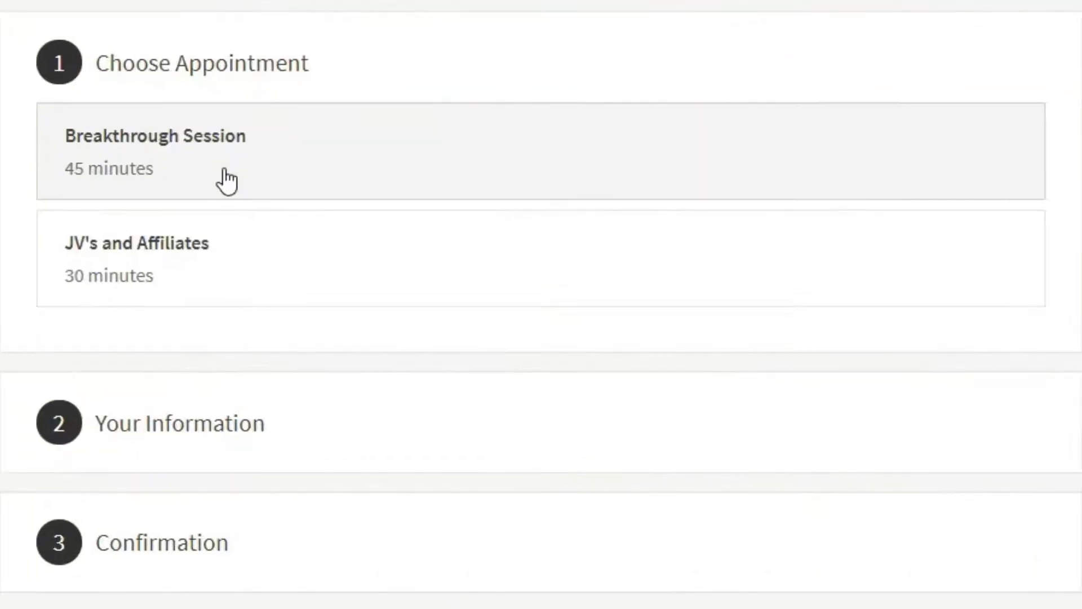
left_click(227, 181)
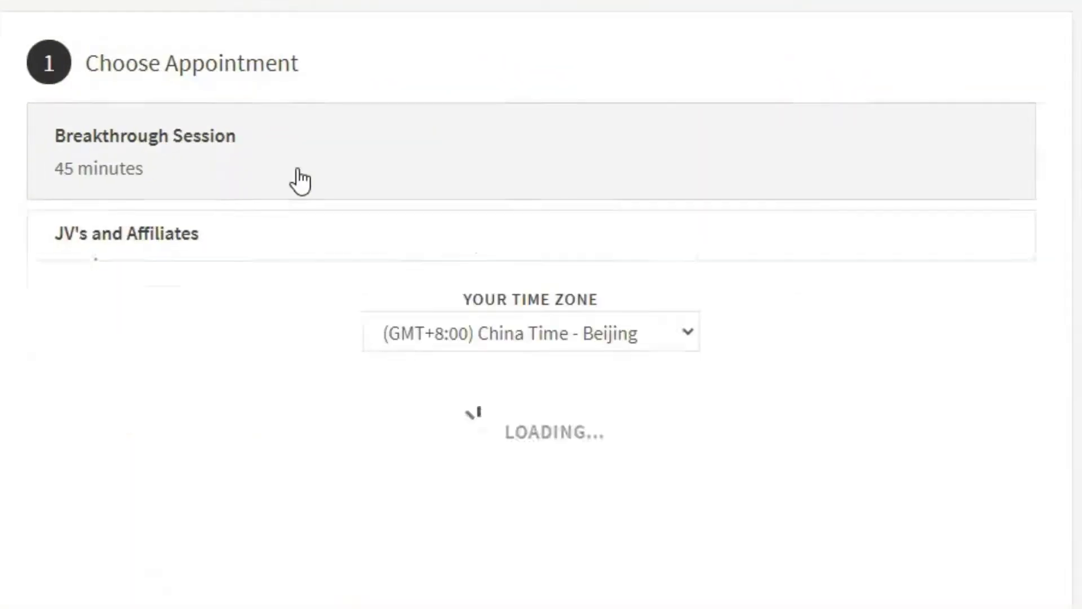
left_click(343, 343)
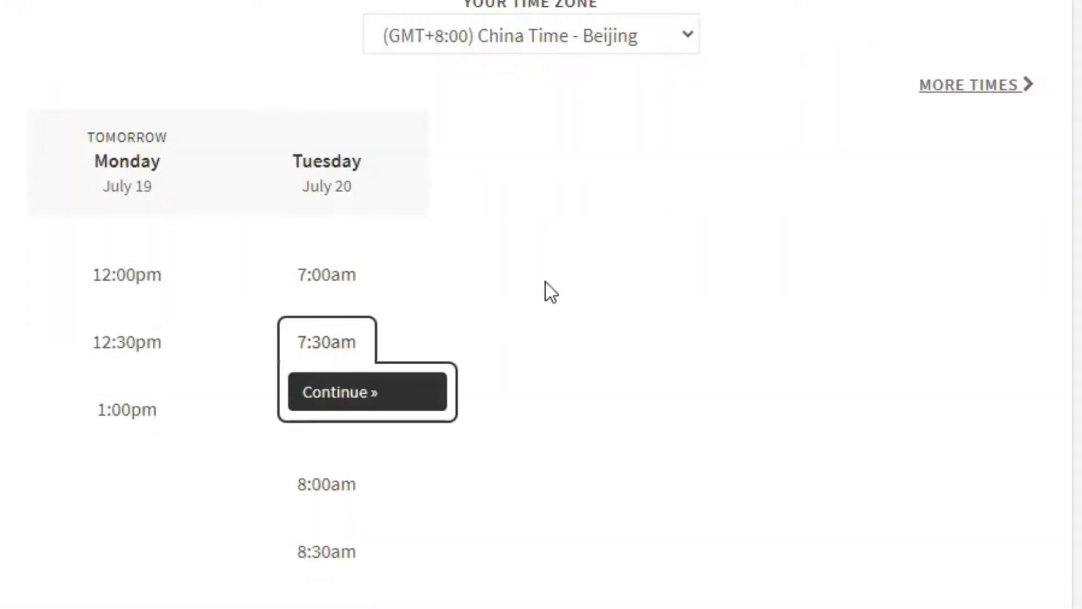
left_click(372, 384)
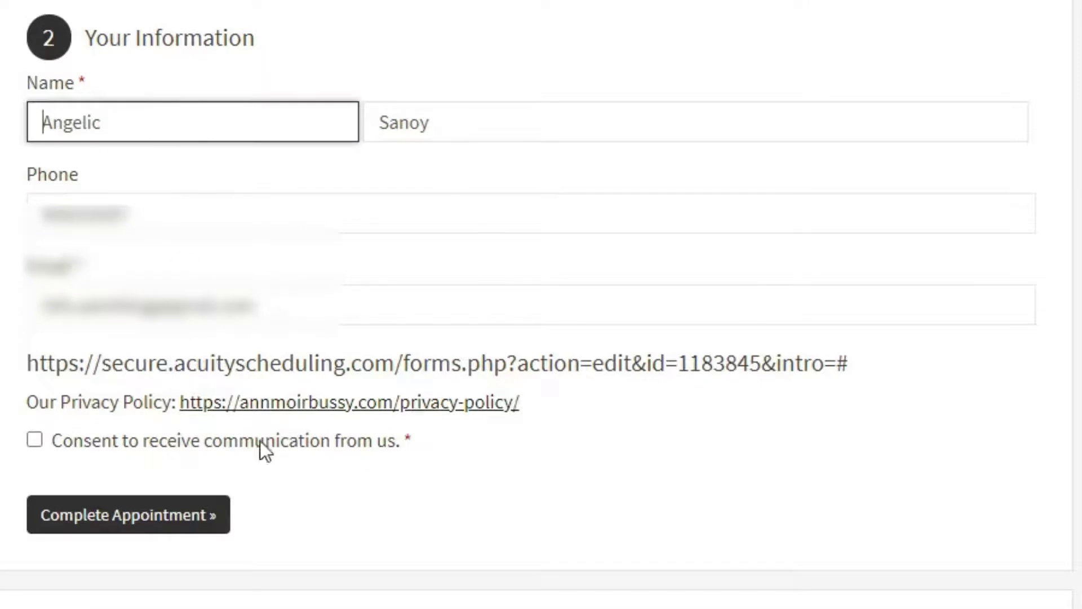
left_click(35, 440)
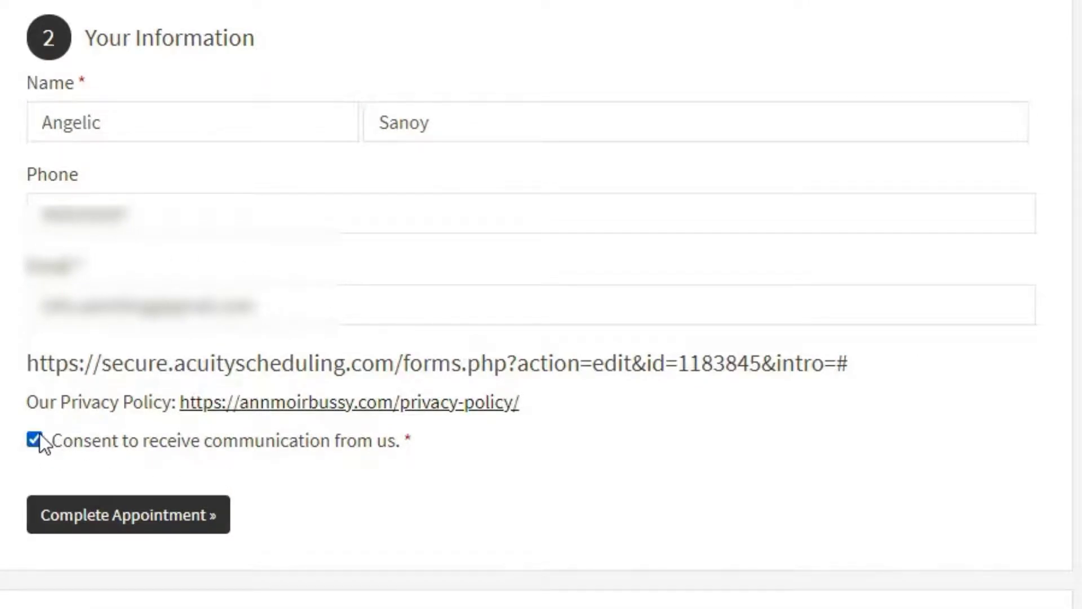
left_click(37, 438)
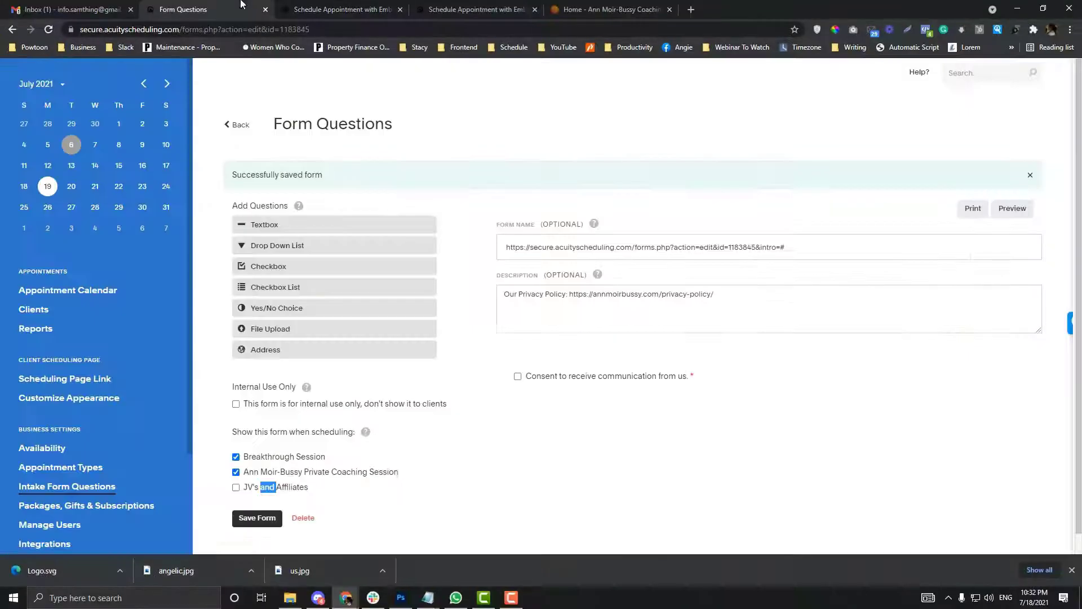
- Rename the intake form to Privacy Policy, save it, and return to the list of intake forms
left_click_drag(509, 248, 779, 240)
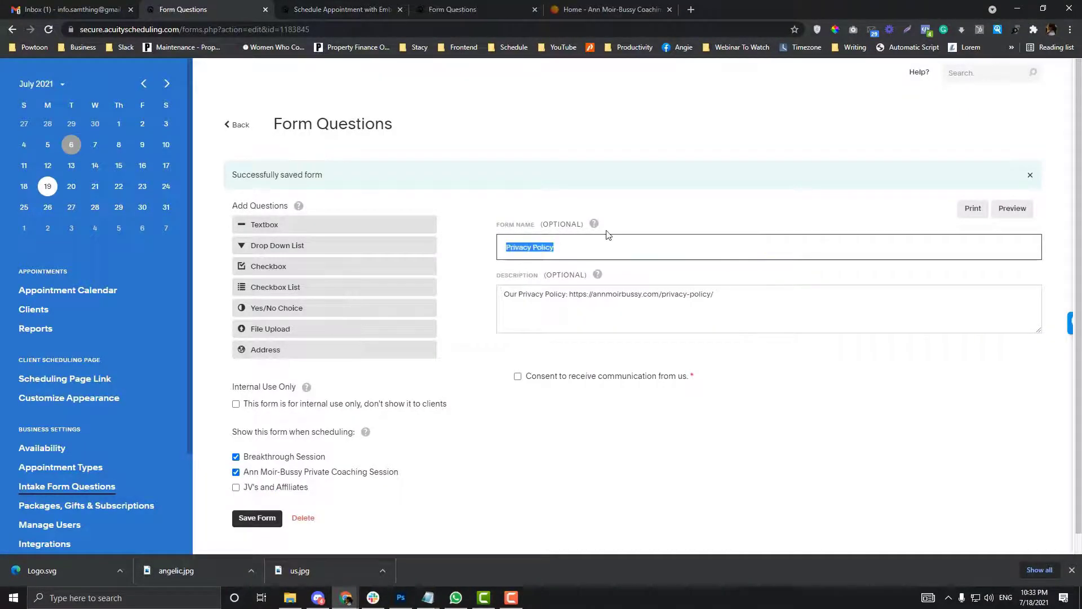
left_click(257, 517)
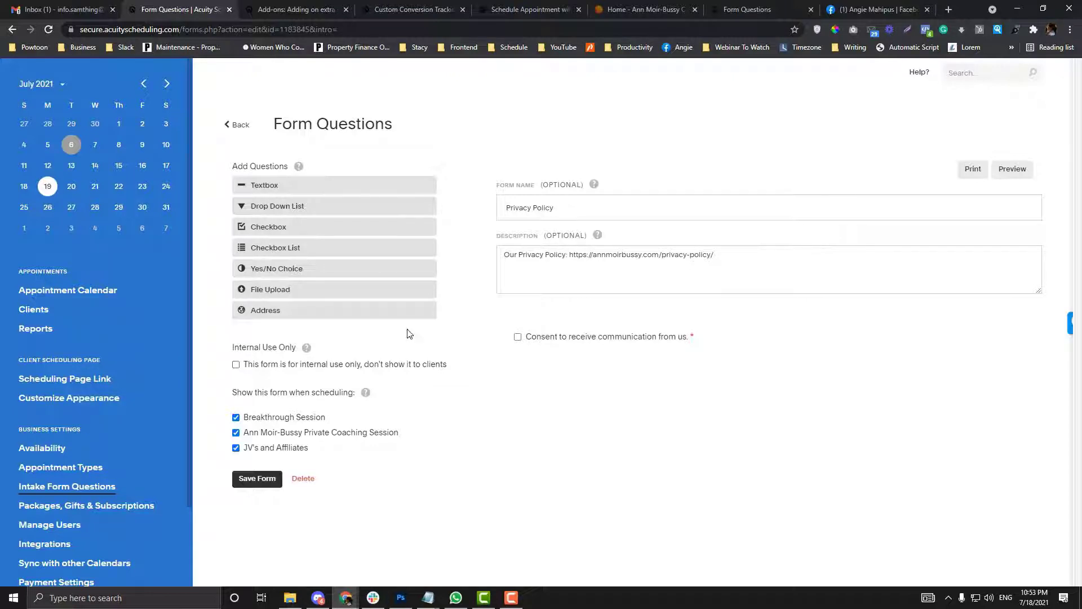
left_click(235, 125)
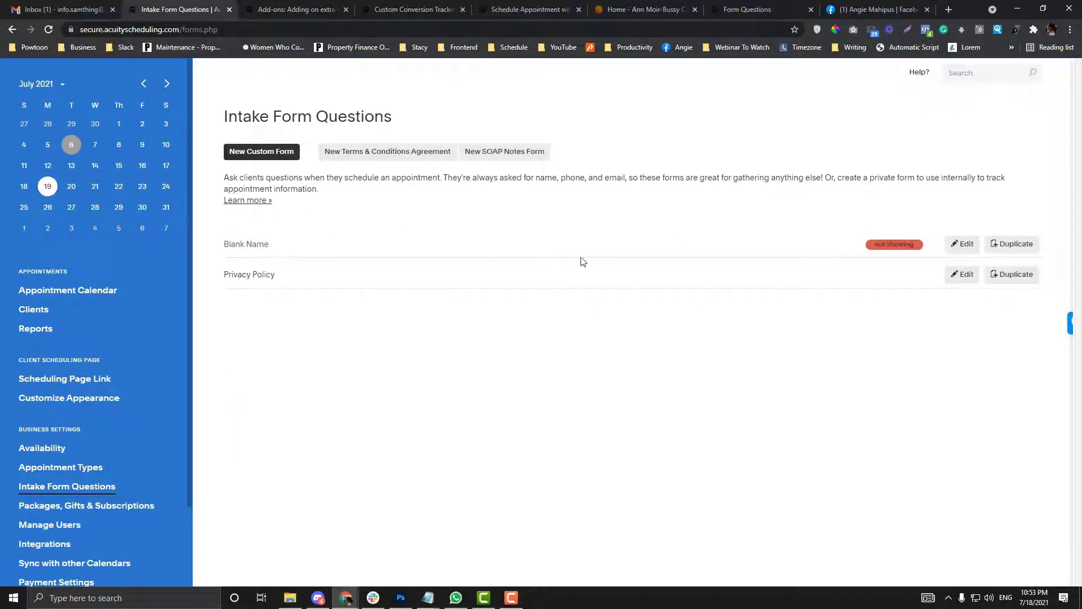
- View the appointment types list and its add-ons and coupons pages
left_click(73, 473)
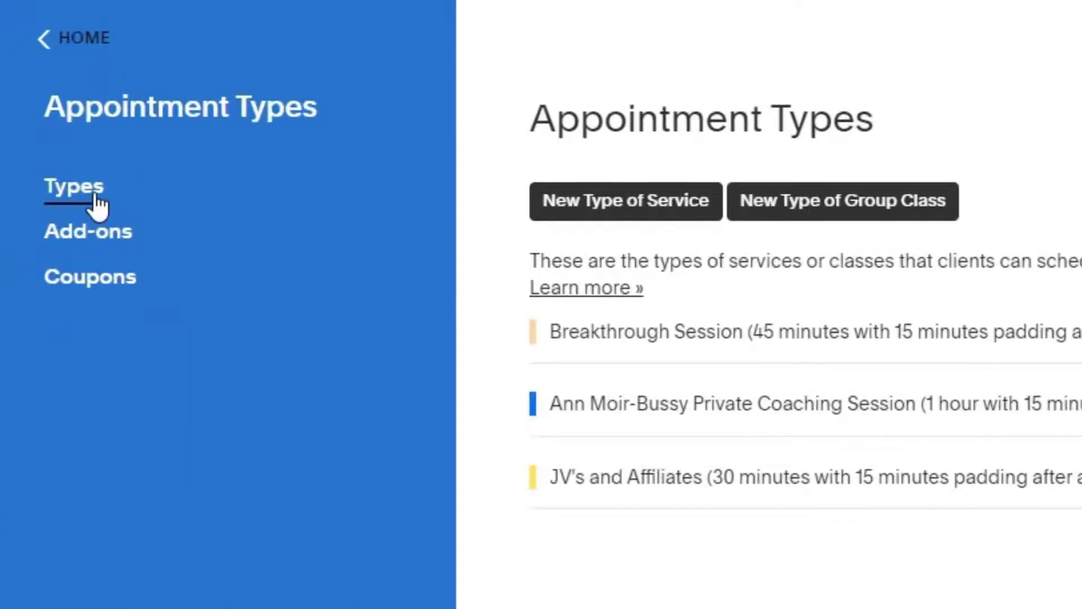
left_click(90, 239)
left_click(104, 303)
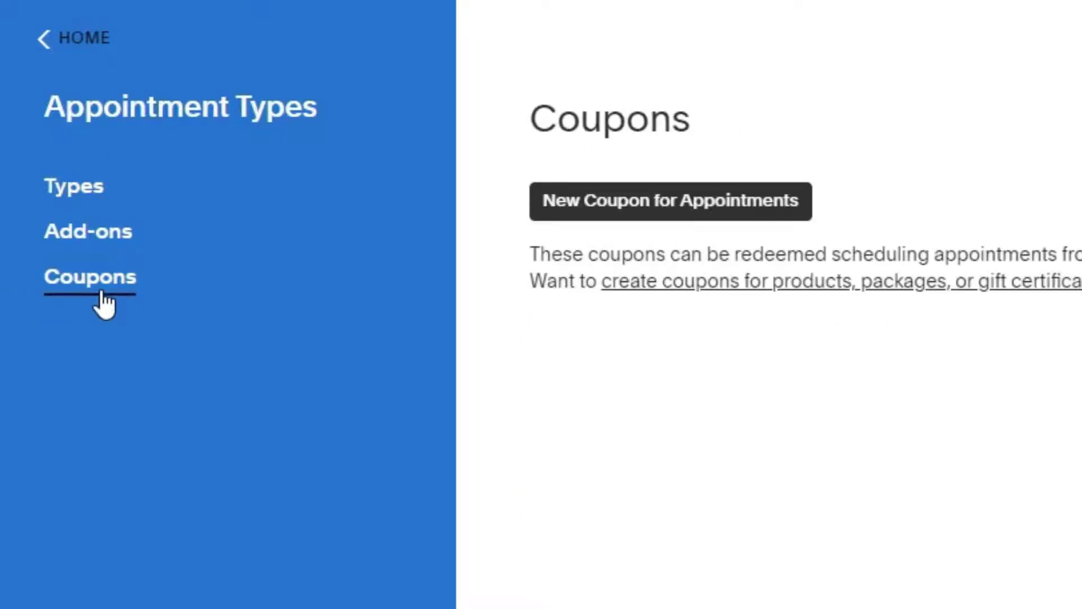
- Open a blank new add-on form, and place the general scheduling page beside the add-ons pages for comparison
left_click(108, 261)
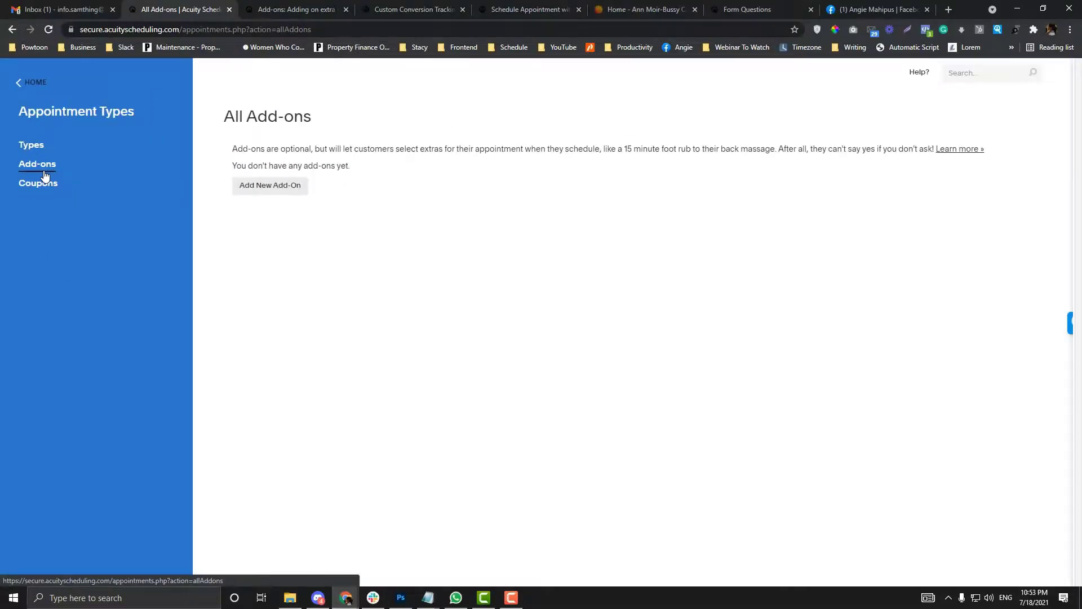
left_click(276, 191)
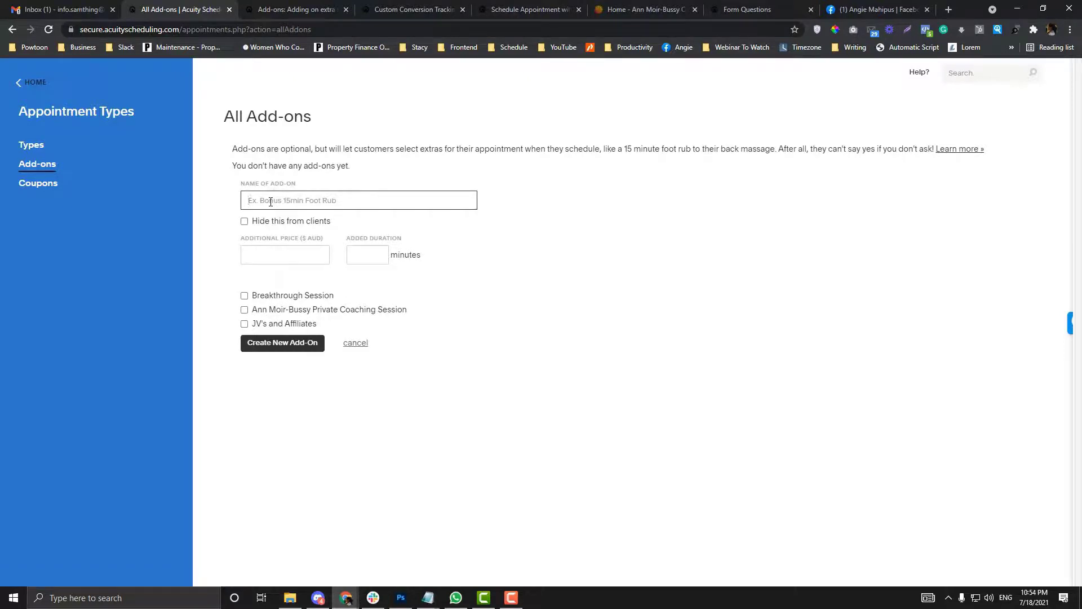
left_click_drag(524, 10, 299, 10)
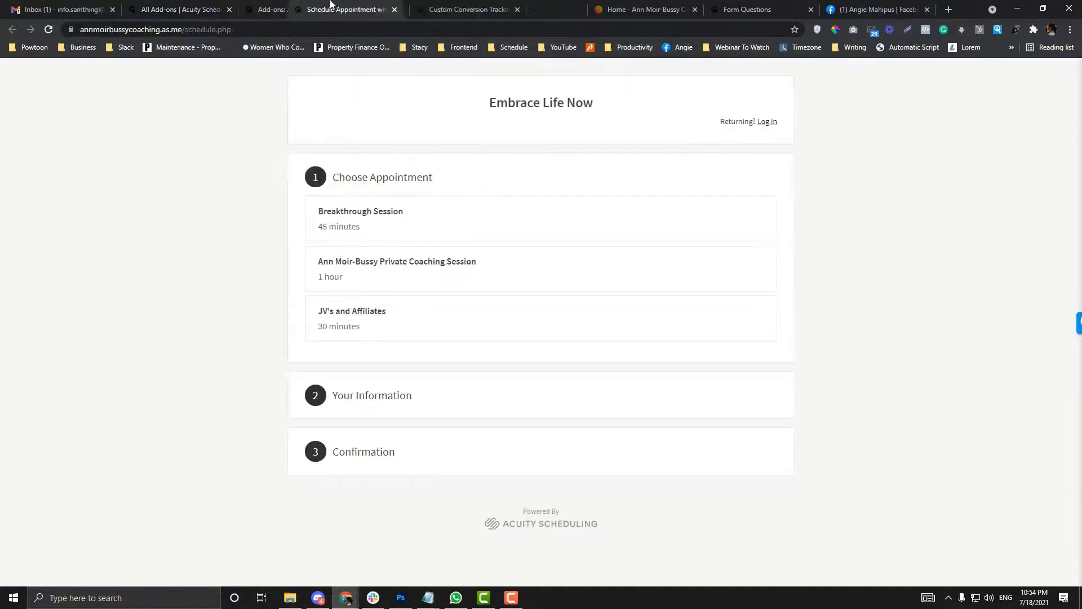
- Check the Breakthrough Session on the general scheduling page, and name the new add-on Meditation
left_click(370, 231)
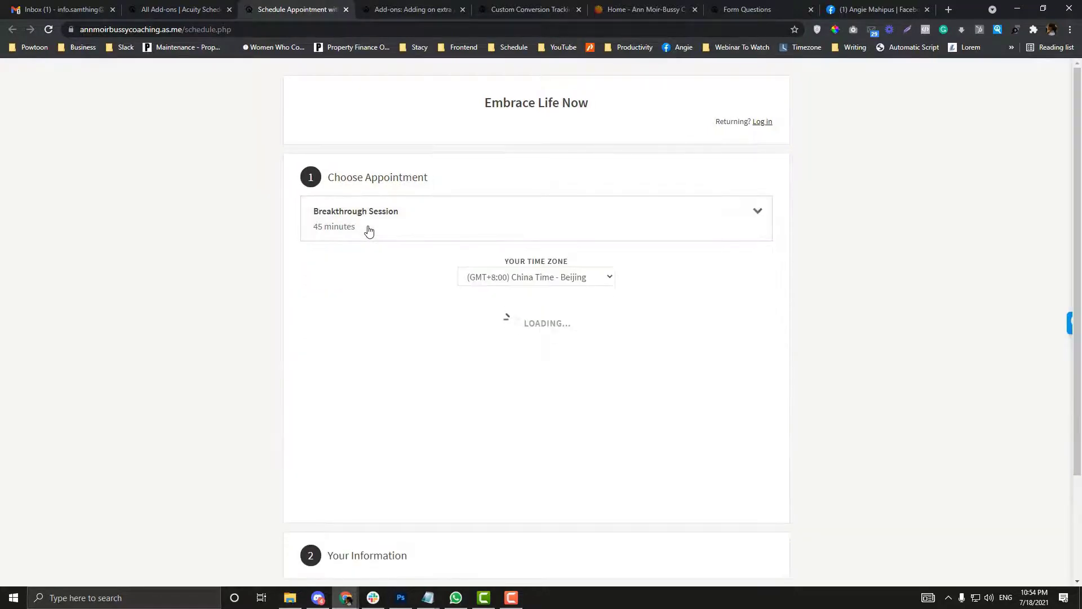
left_click(199, 6)
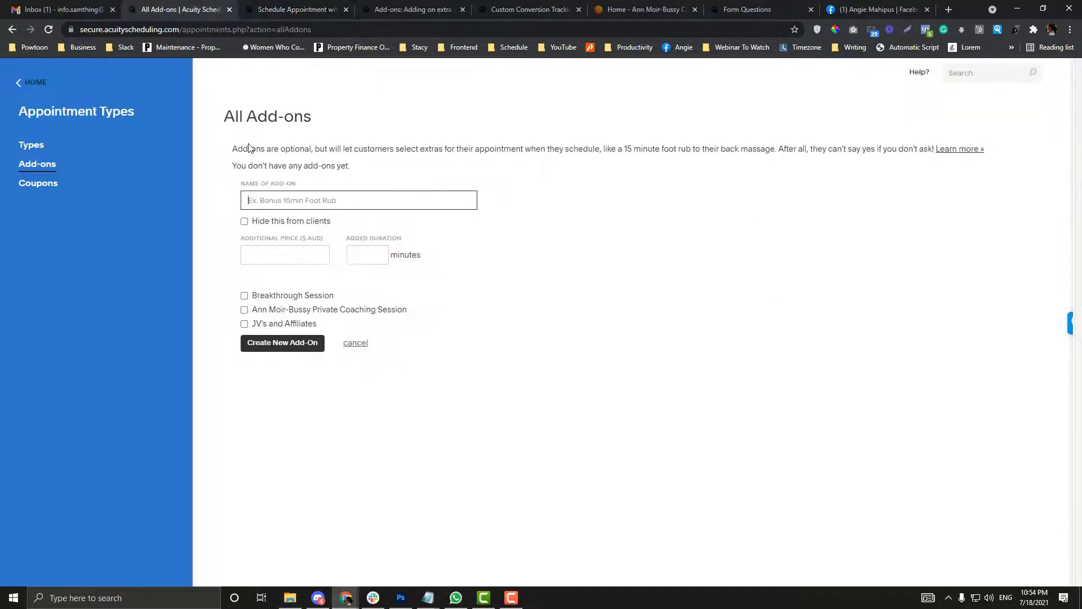
left_click(276, 199)
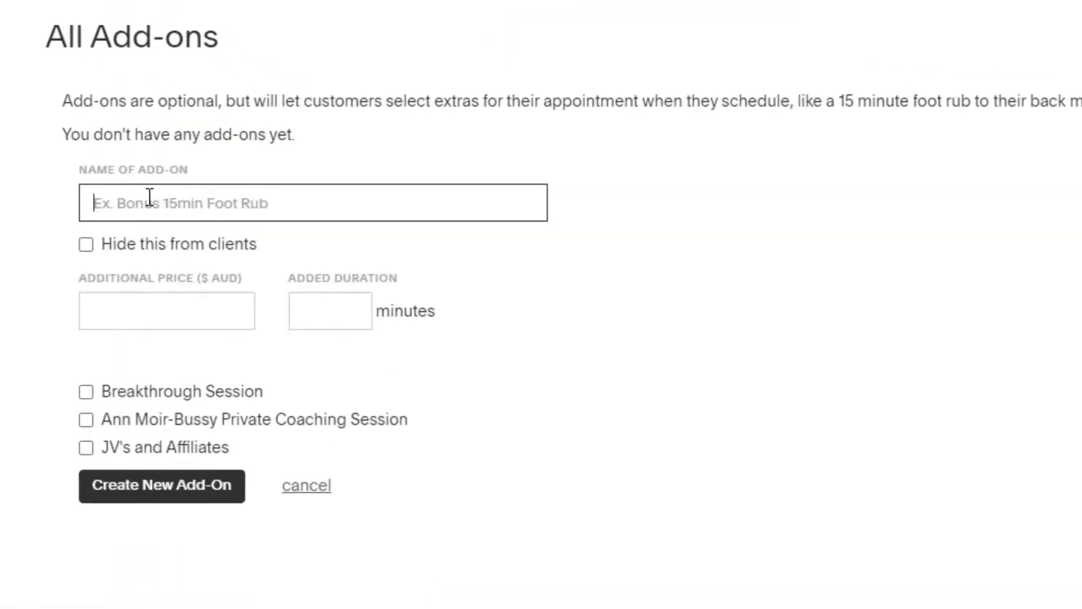
type("M")
key("BackSpace")
type("se")
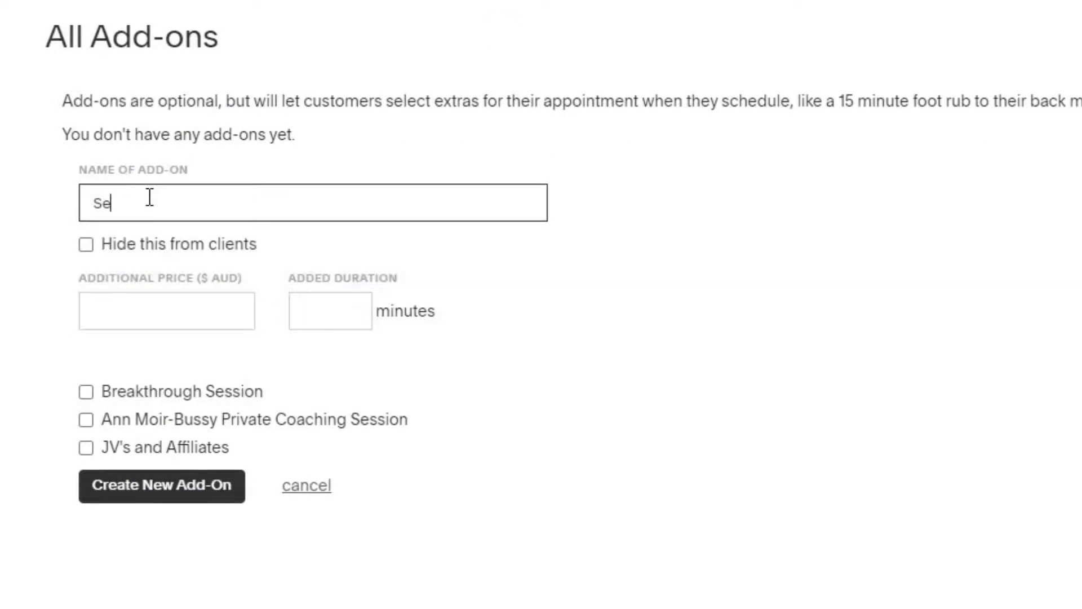
type("lf-")
key("ctrl+a")
type("Medit")
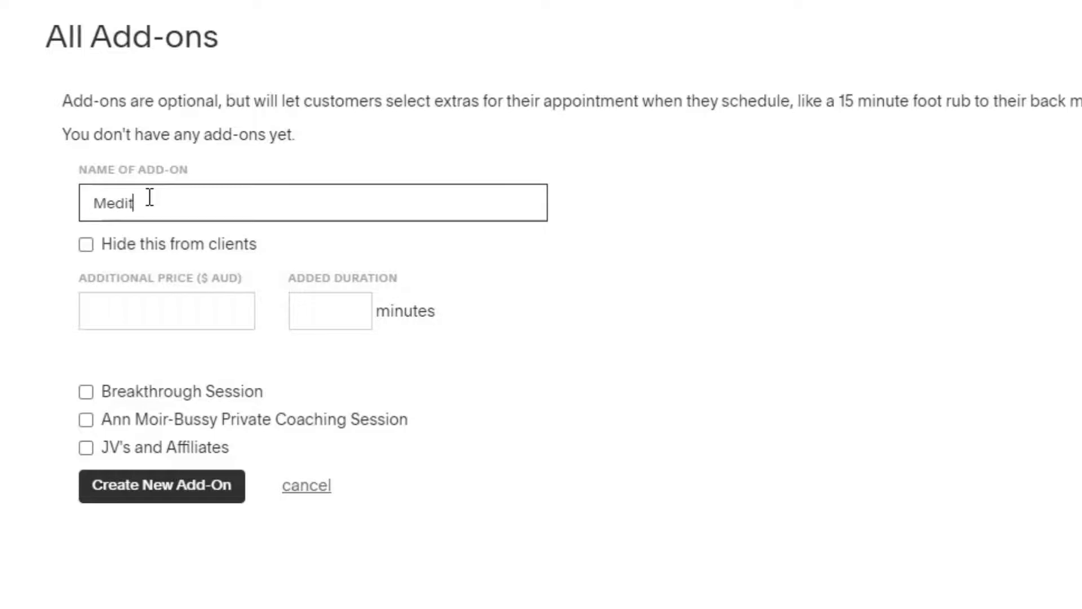
type("ation")
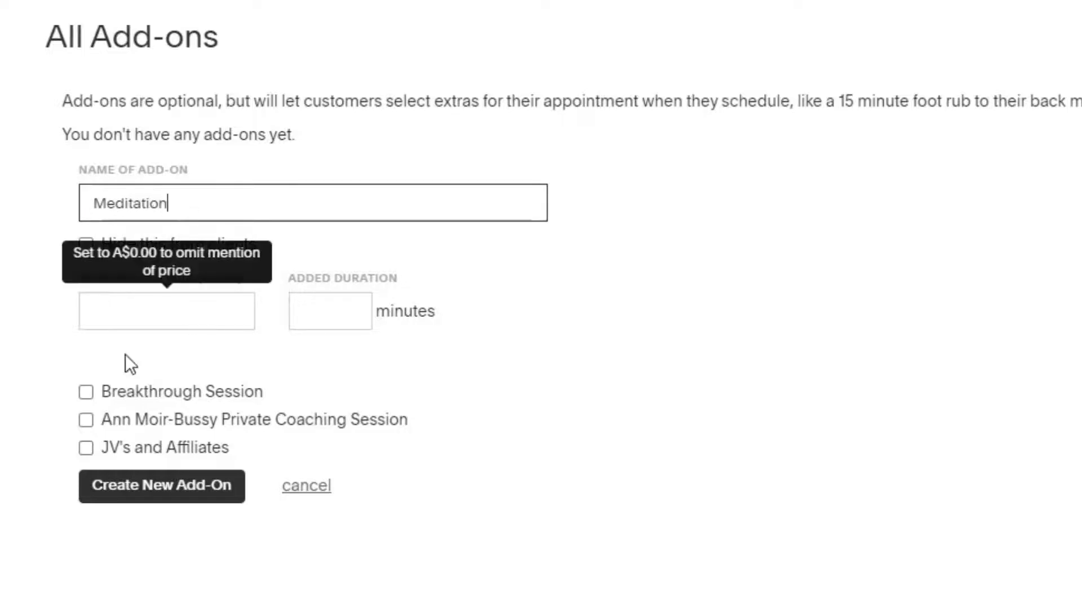
- Price the Meditation add-on at 1 AUD with 5 added minutes, apply it to Breakthrough Session, and create it
left_click(102, 324)
left_click(49, 387)
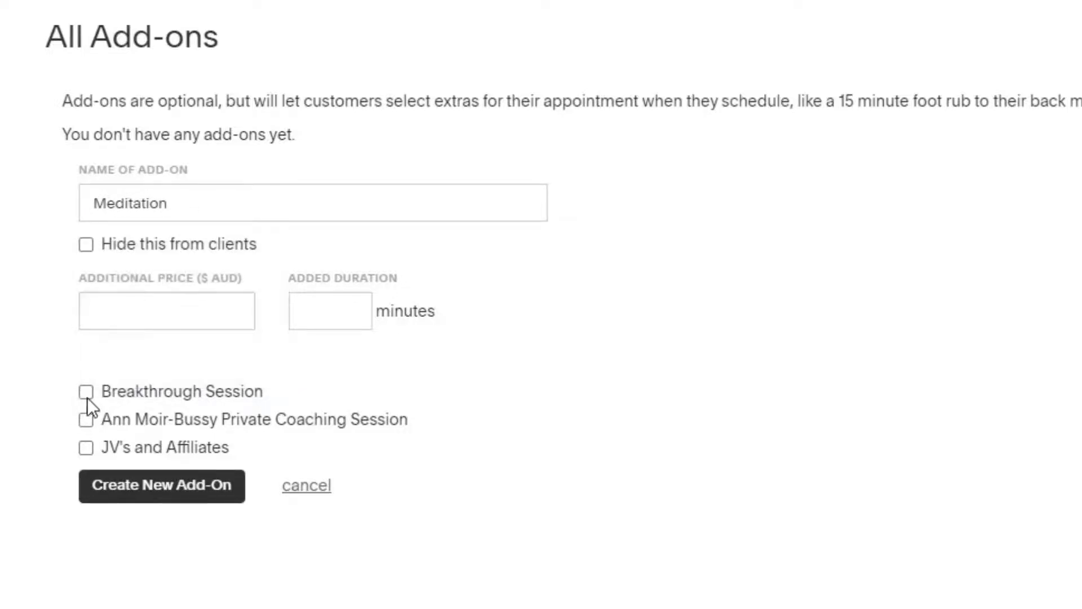
left_click(86, 393)
left_click(177, 317)
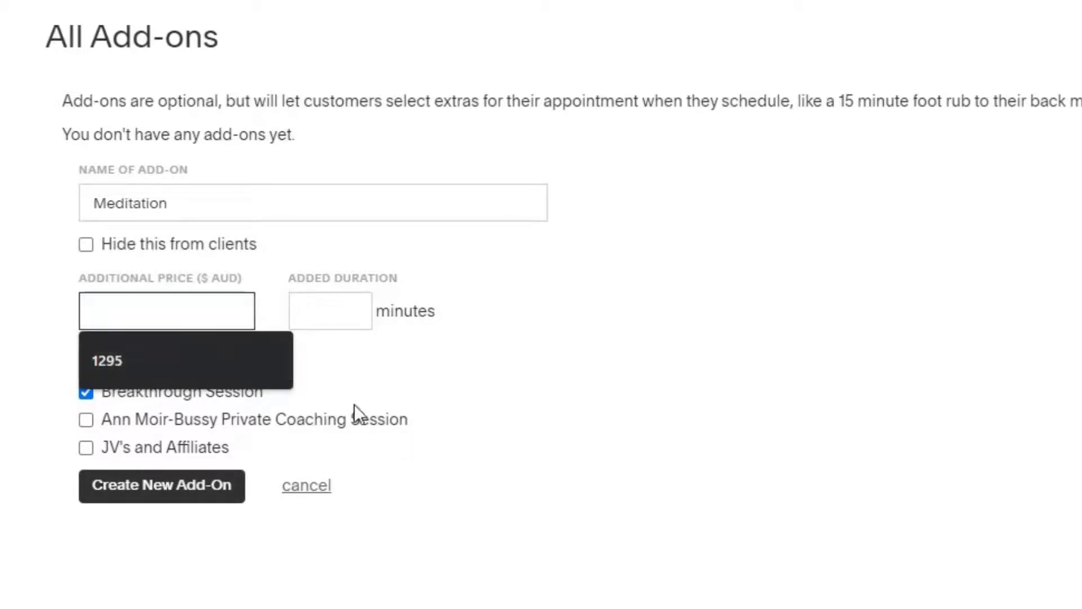
type("1")
left_click(343, 323)
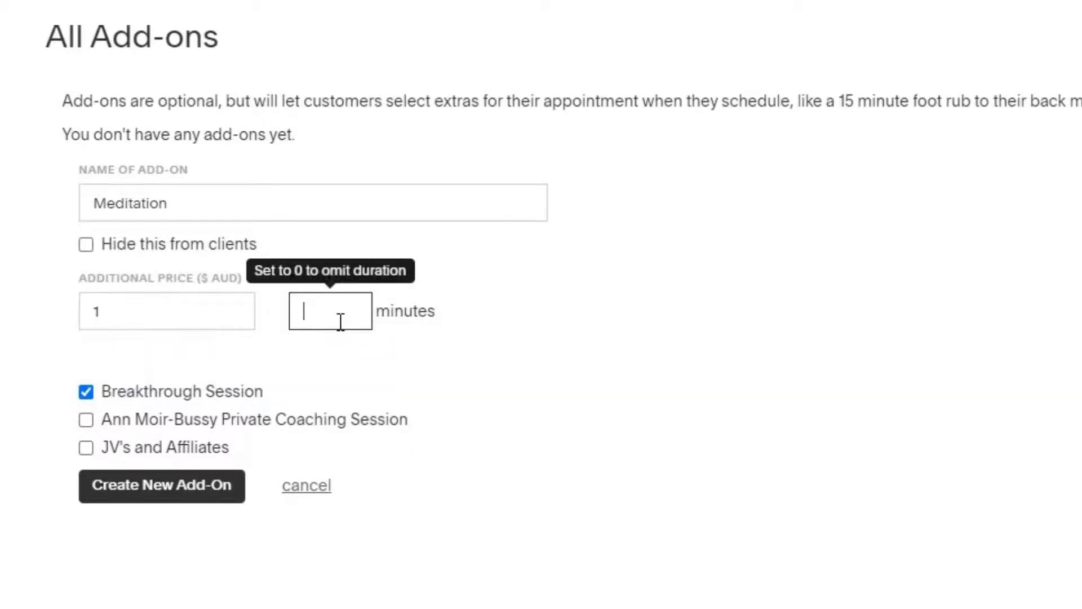
type("5")
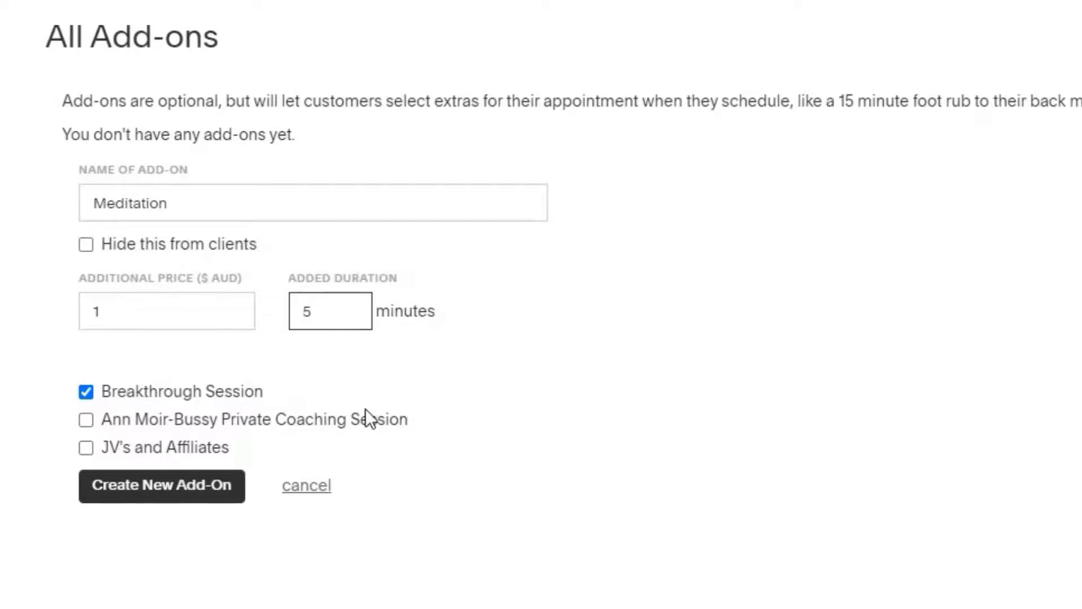
left_click(193, 487)
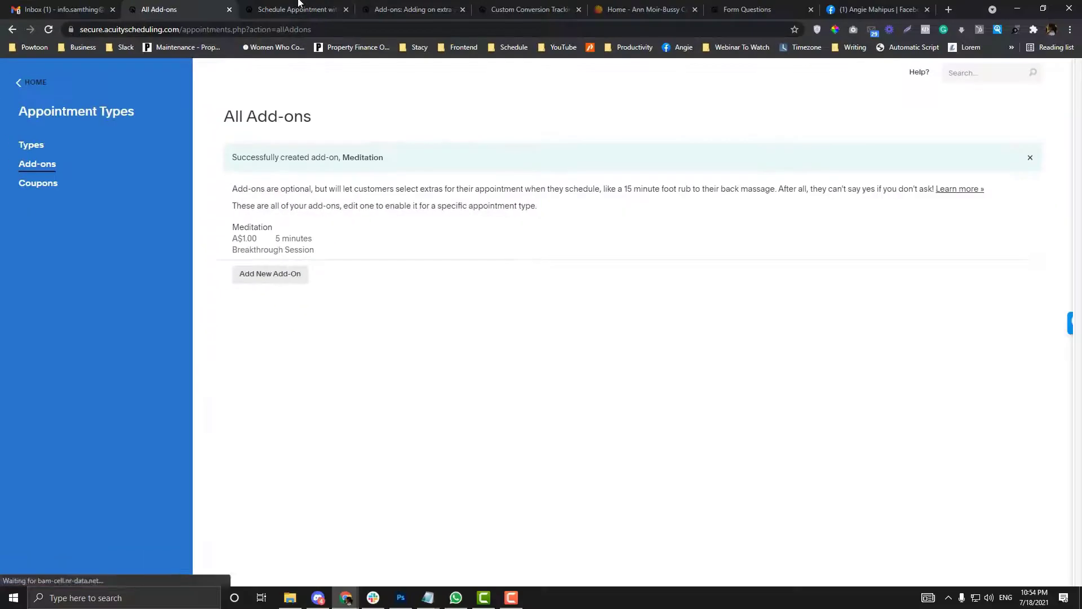
- Preview the Breakthrough Session on the general scheduling page and try its Meditation add-on checkbox
left_click(298, 10)
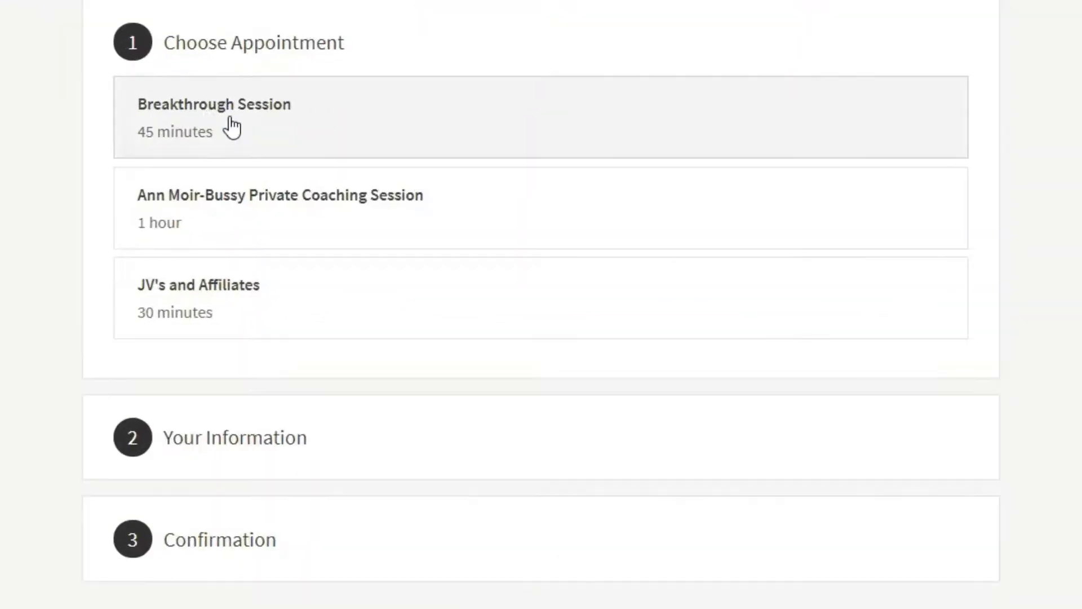
left_click(374, 226)
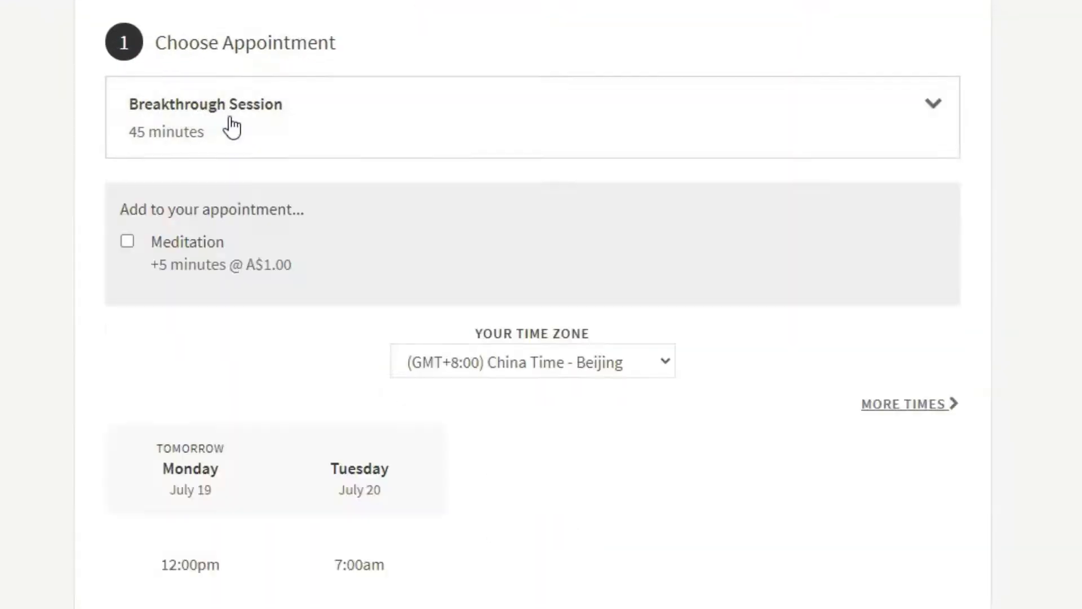
left_click(127, 241)
left_click(128, 242)
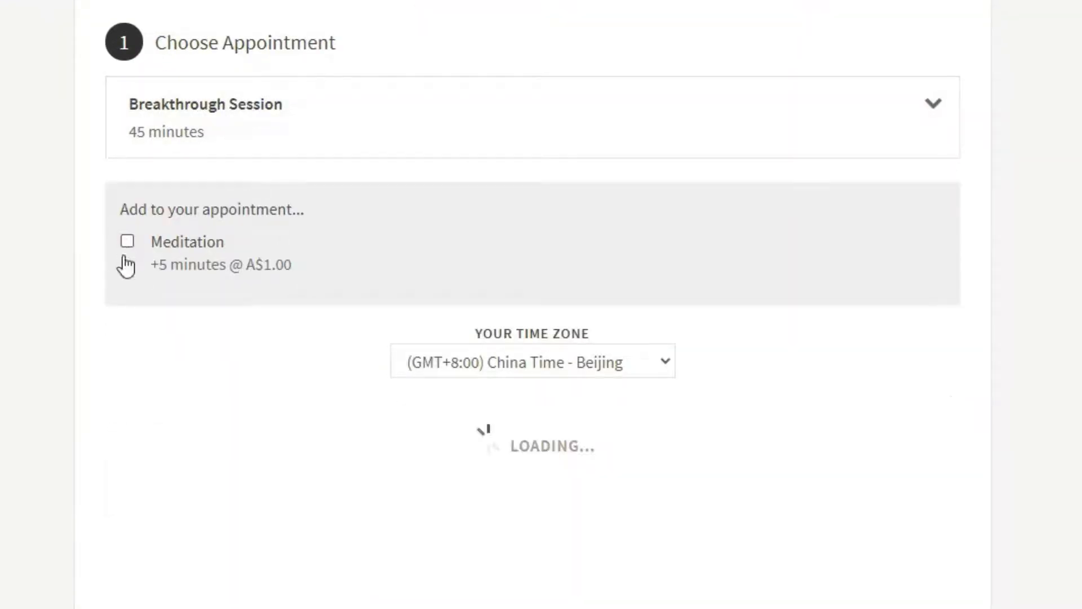
left_click(125, 241)
left_click(123, 240)
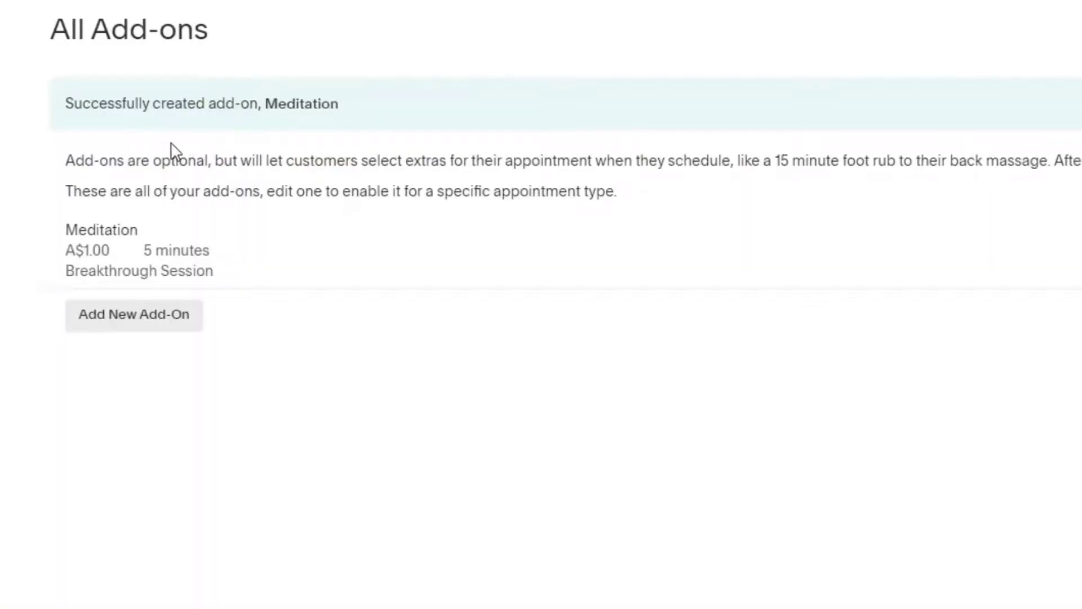
- Start a second new add-on and name it Productivity
left_click(127, 316)
left_click(191, 355)
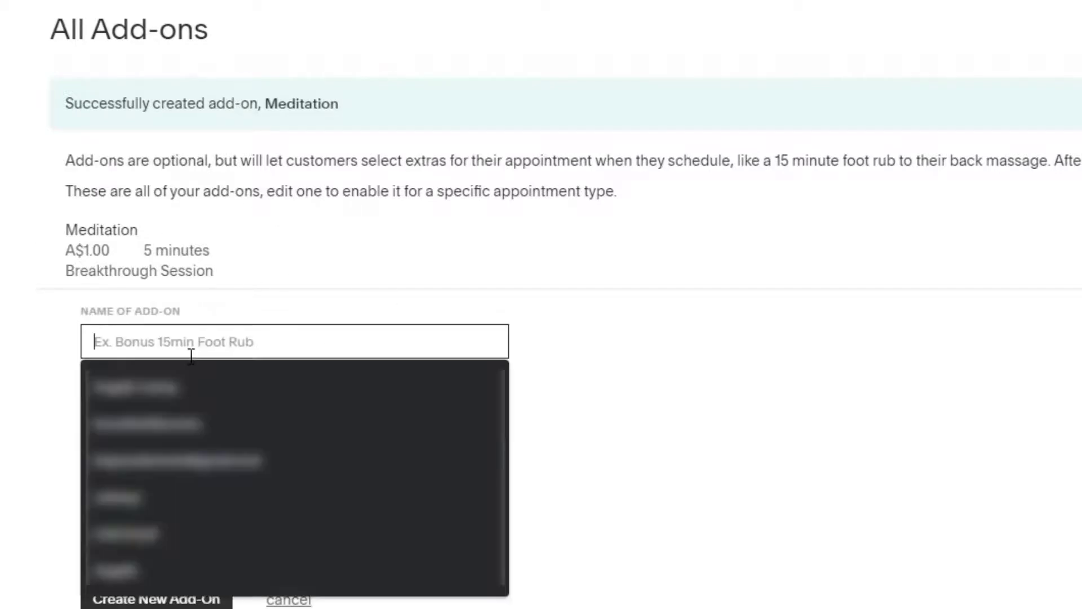
type("Kicks")
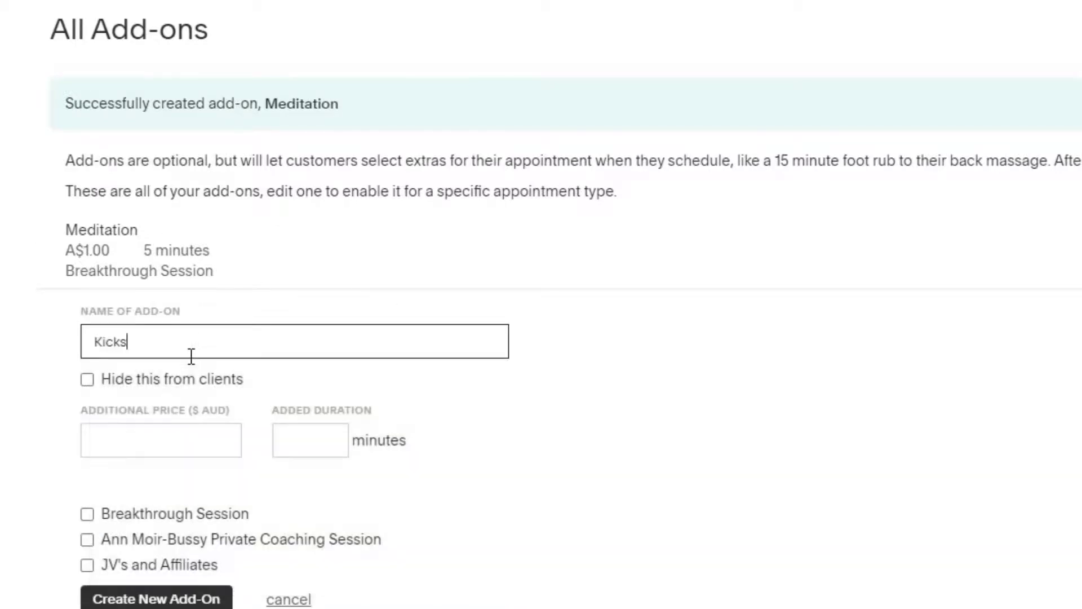
type("tart")
key("ctrl+a")
type("Prodic")
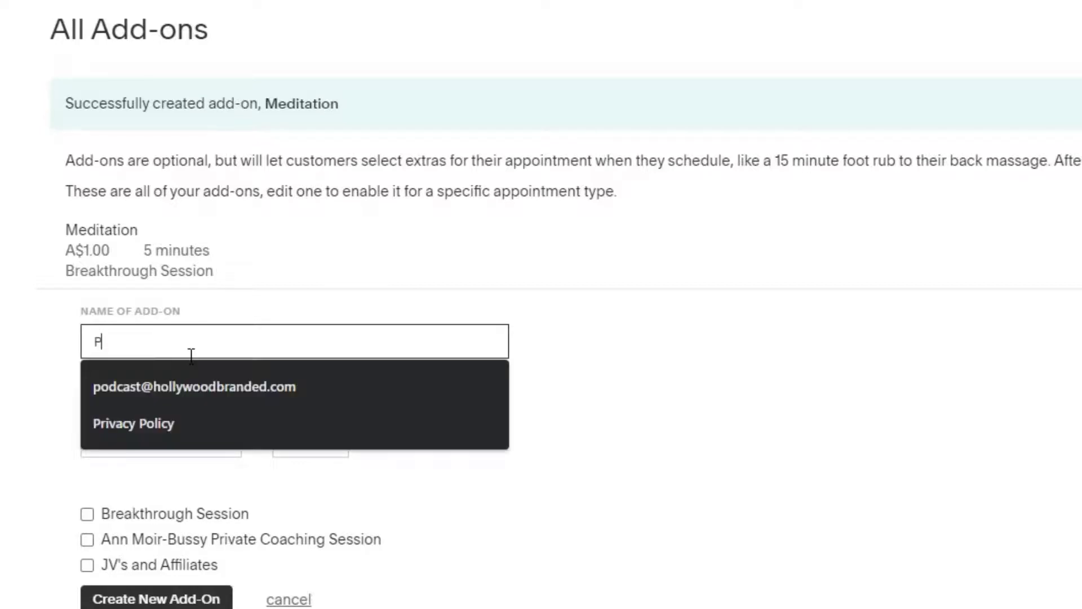
key("BackSpace")
key("BackSpace")
type("ucti")
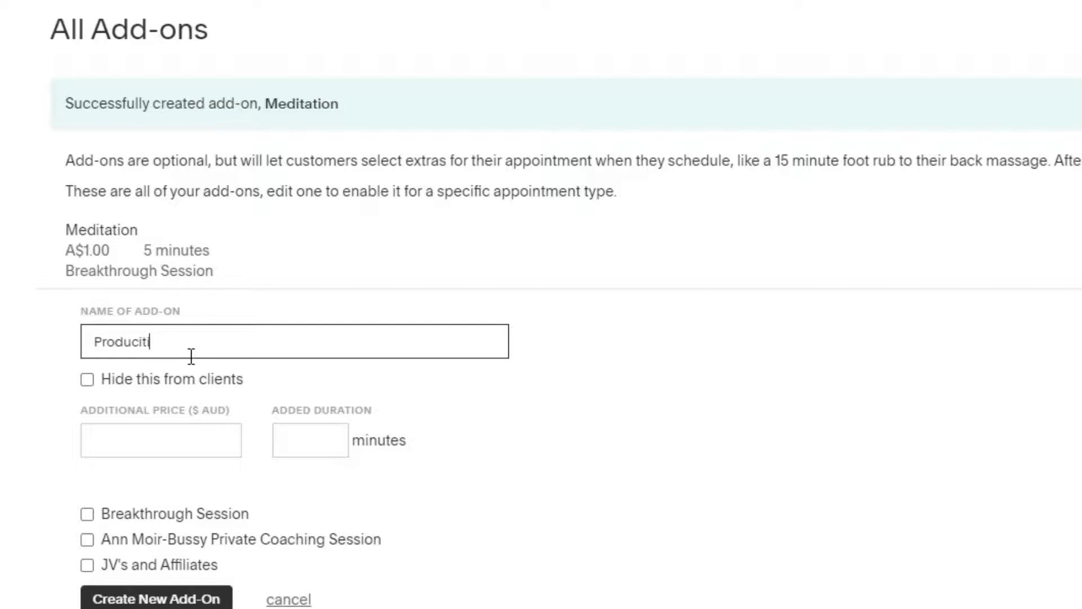
key("BackSpace")
type("tivity")
key("ctrl+a")
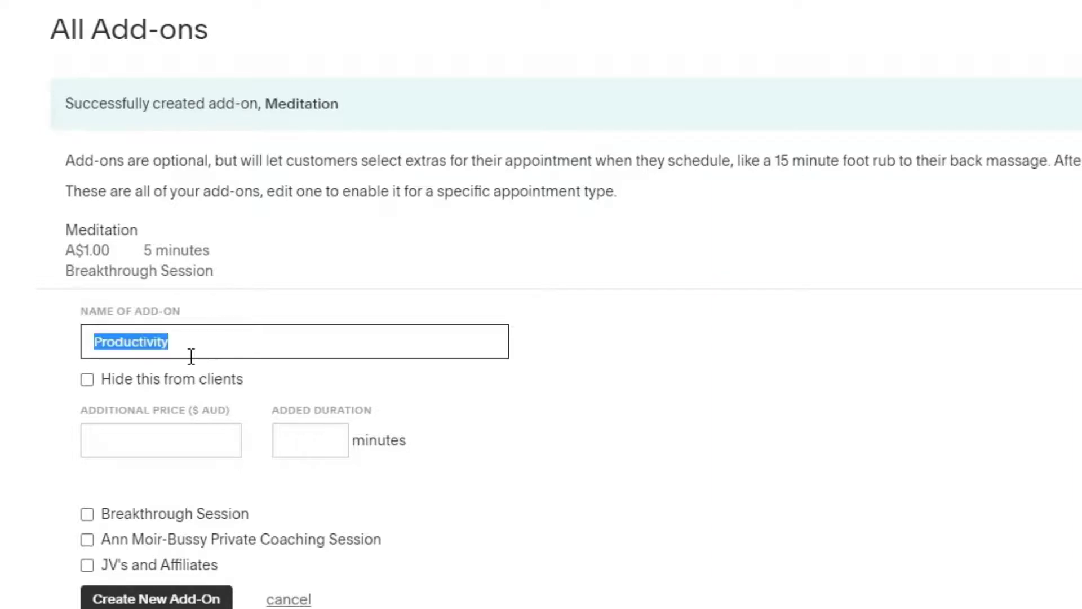
- Apply the Productivity add-on to Breakthrough Session, set its price to 2 AUD and added duration to 5 minutes, and create it
left_click(90, 515)
left_click(124, 439)
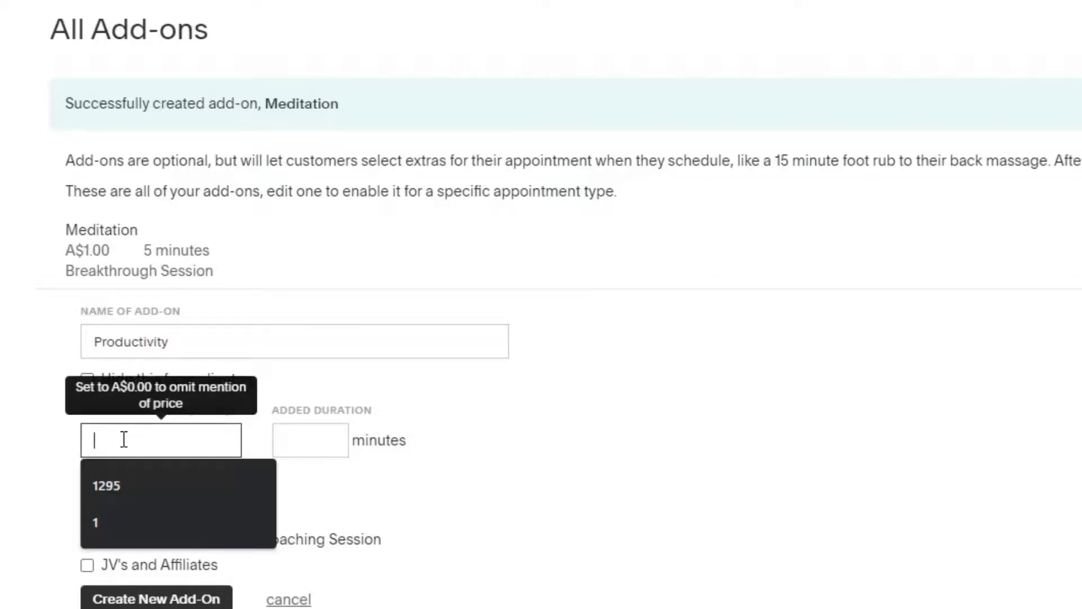
type("2")
left_click(290, 440)
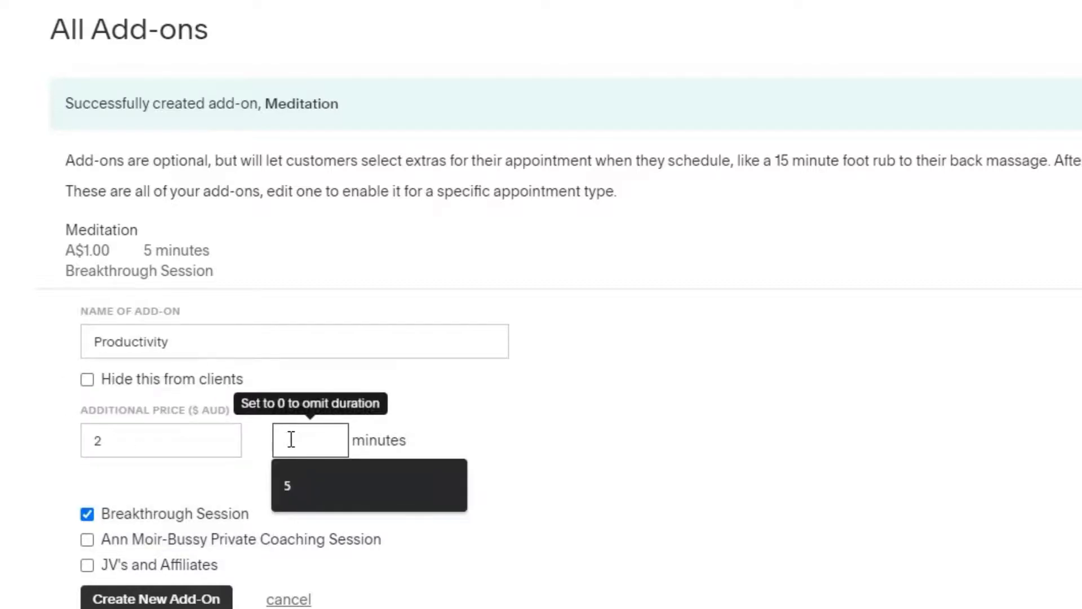
type("5")
left_click(190, 598)
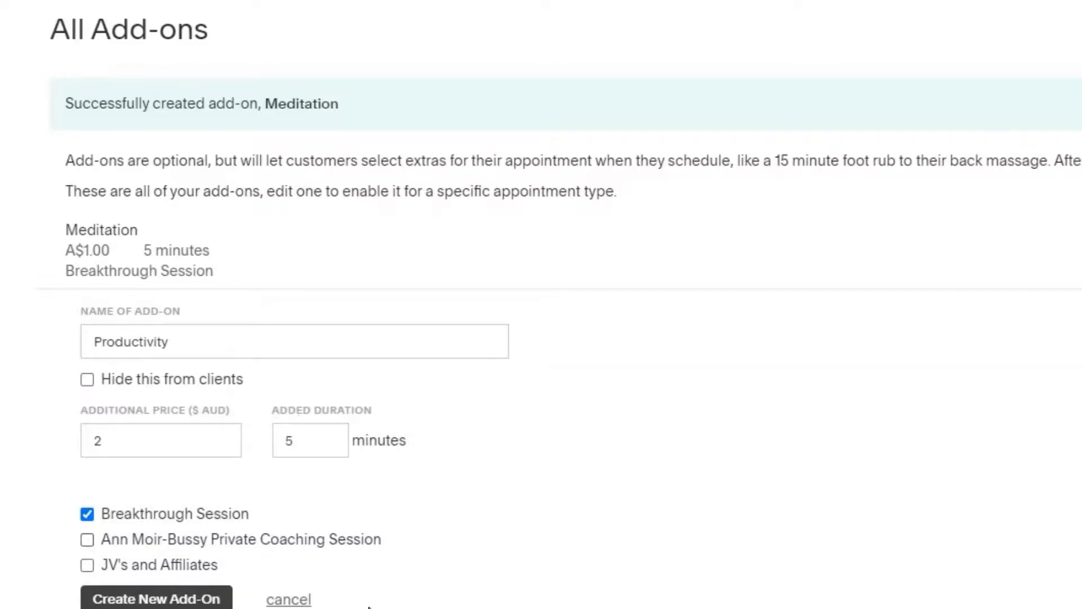
- Reload the general scheduling page and choose the Breakthrough Session
left_click(283, 12)
left_click(284, 25)
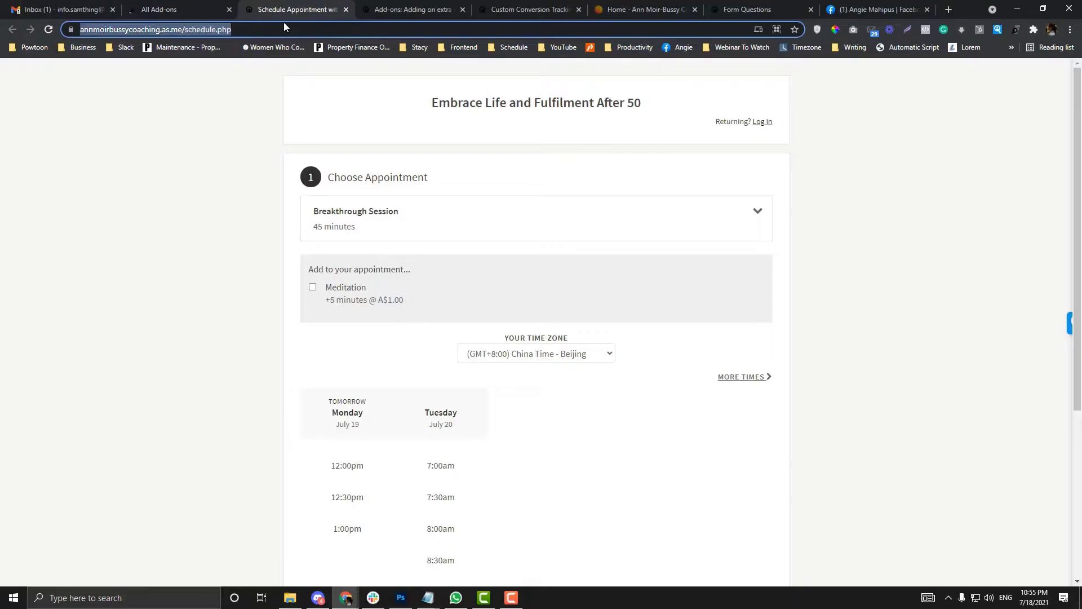
key("Return")
left_click(420, 203)
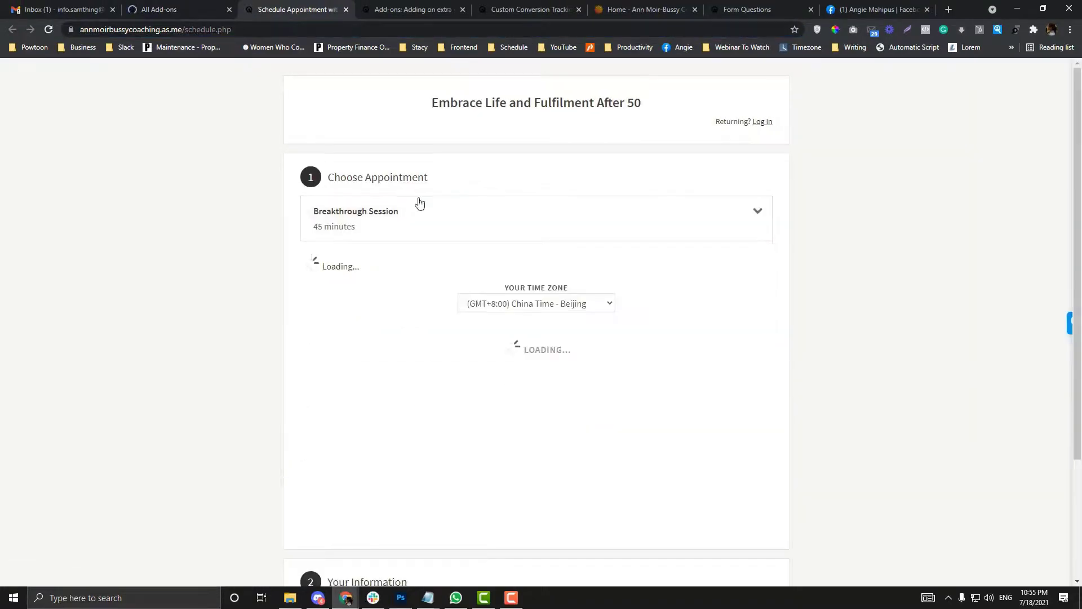
- Try selecting the Meditation and Productivity add-ons separately and together, then clear both selections
left_click(386, 329)
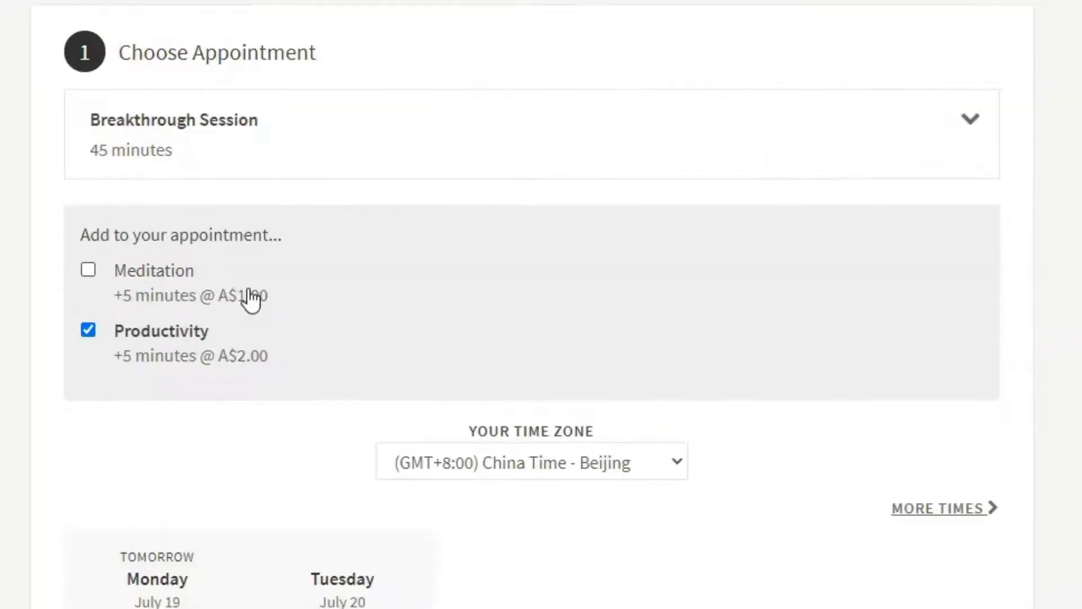
left_click(121, 276)
left_click(92, 341)
left_click(87, 274)
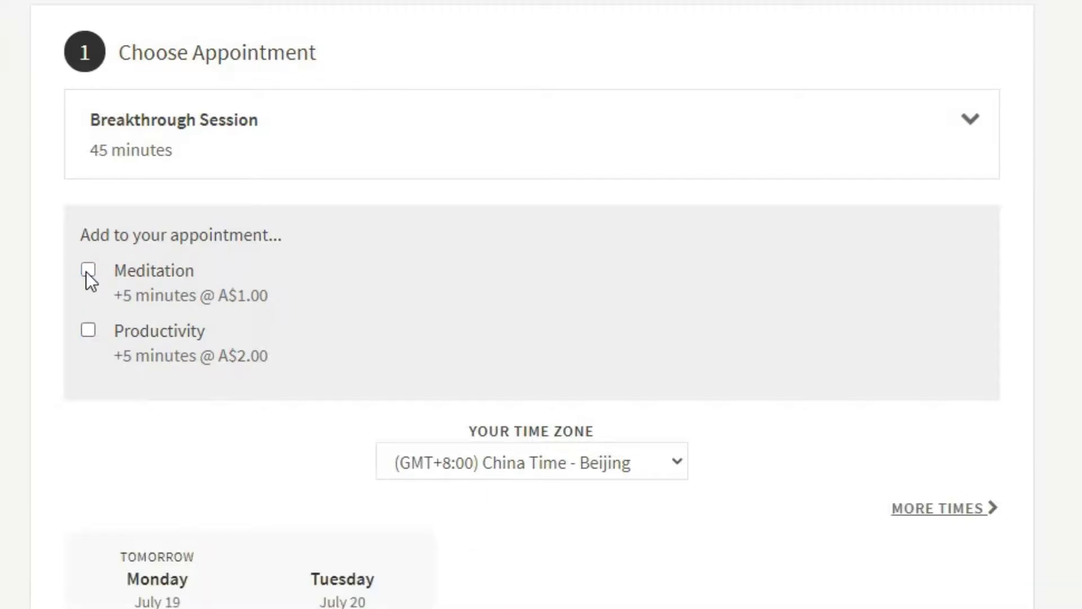
left_click(87, 271)
left_click(89, 333)
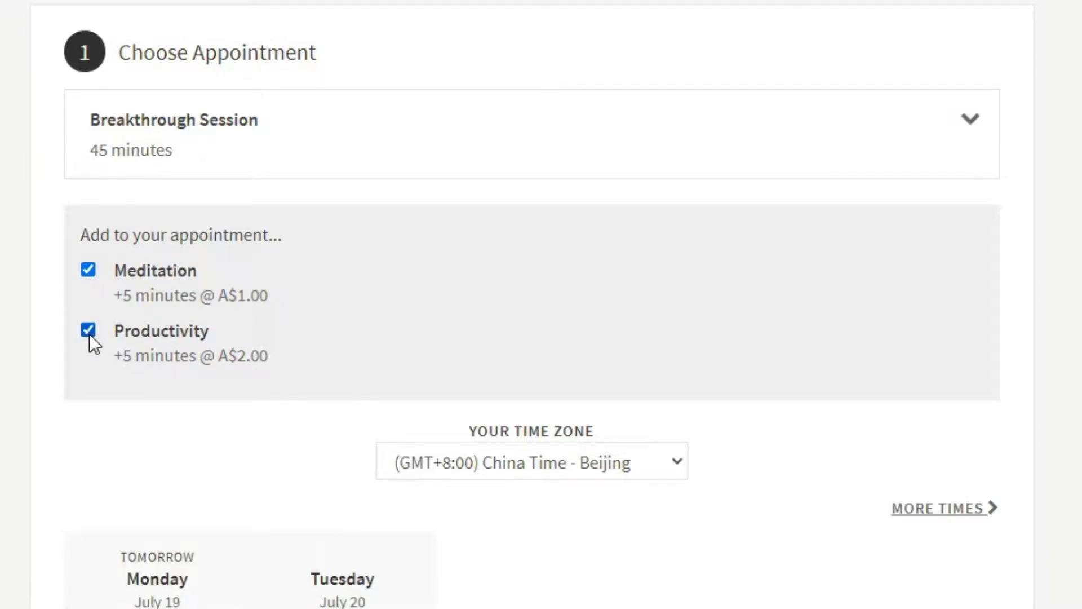
left_click(89, 332)
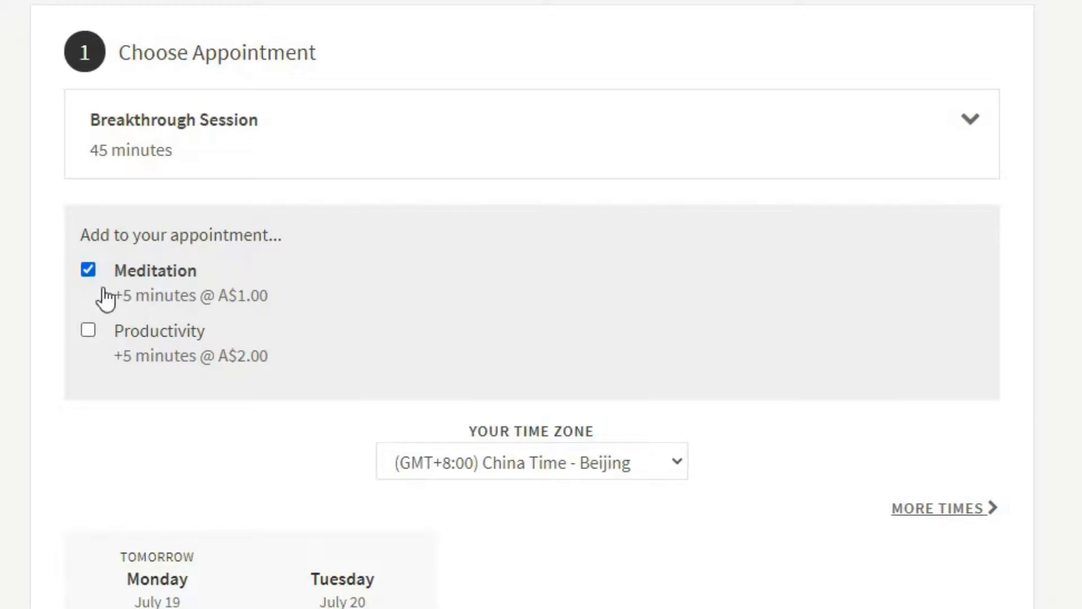
left_click(90, 271)
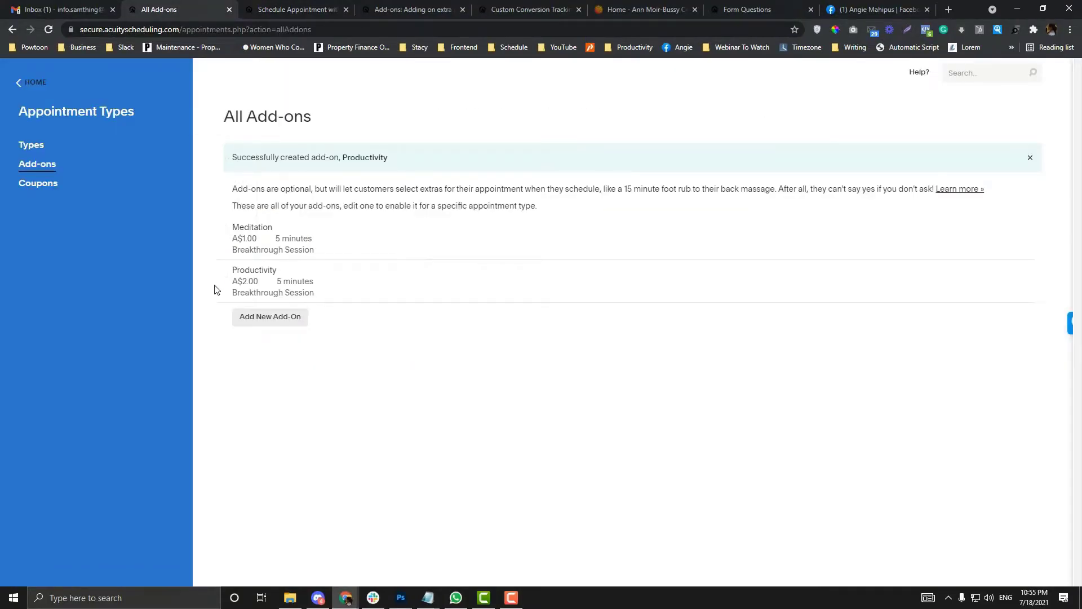
- Delete both the Meditation and Productivity add-ons from the list of all add-ons
left_click(222, 241)
key("Return")
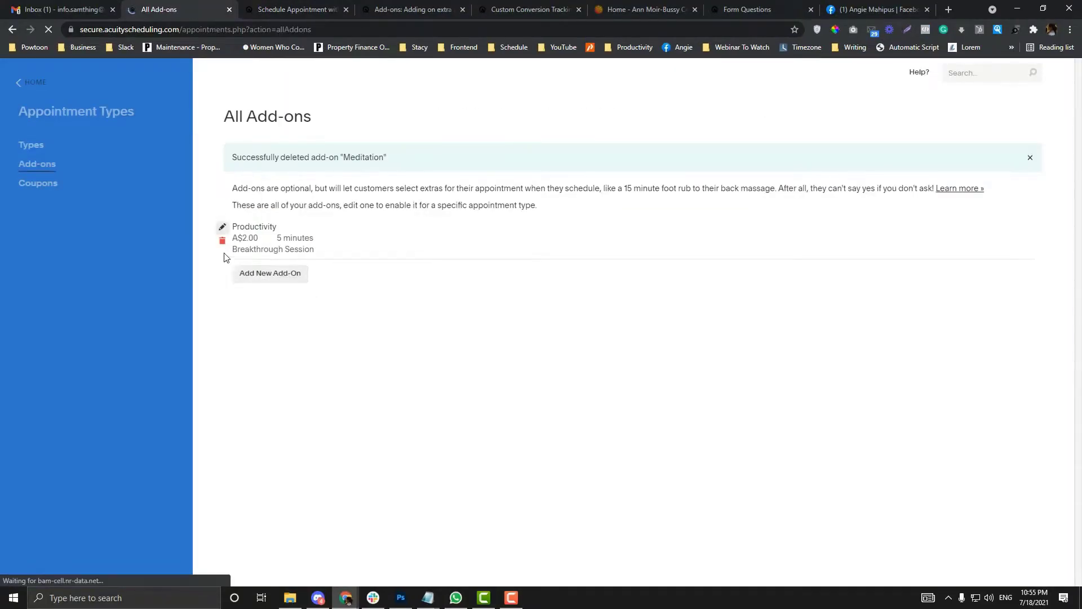
left_click(222, 241)
left_click(219, 195)
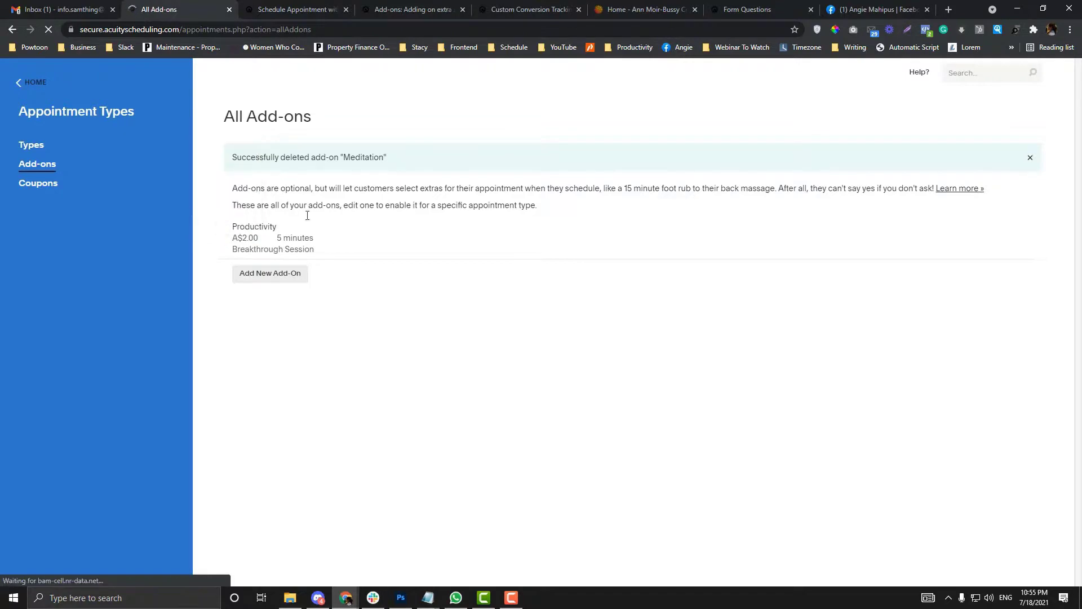
- Reload the general scheduling page and check the Breakthrough Session for remaining add-ons
left_click(295, 9)
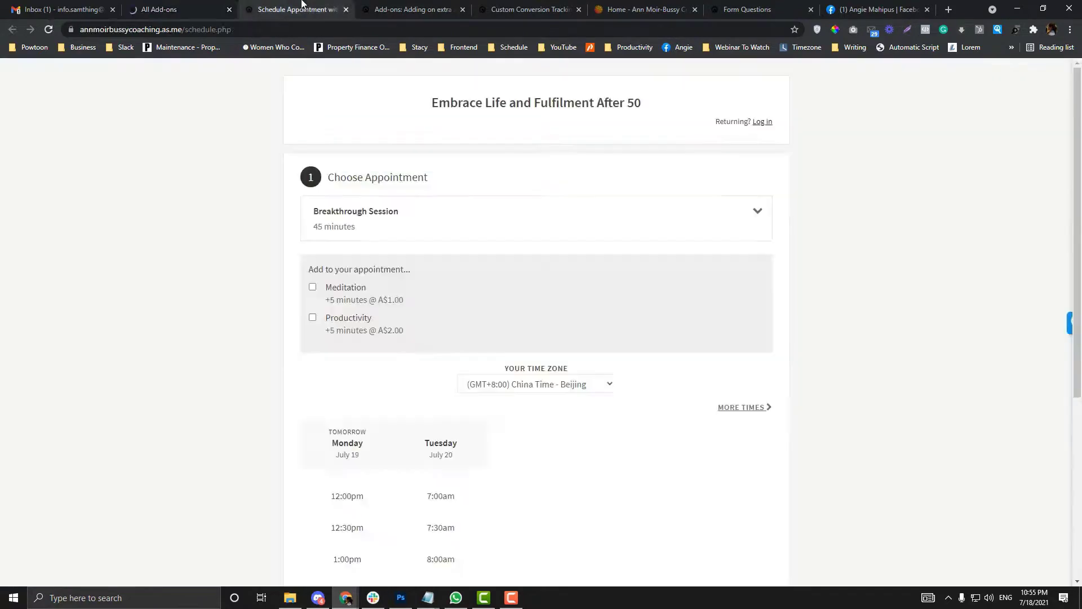
left_click(295, 29)
key("Return")
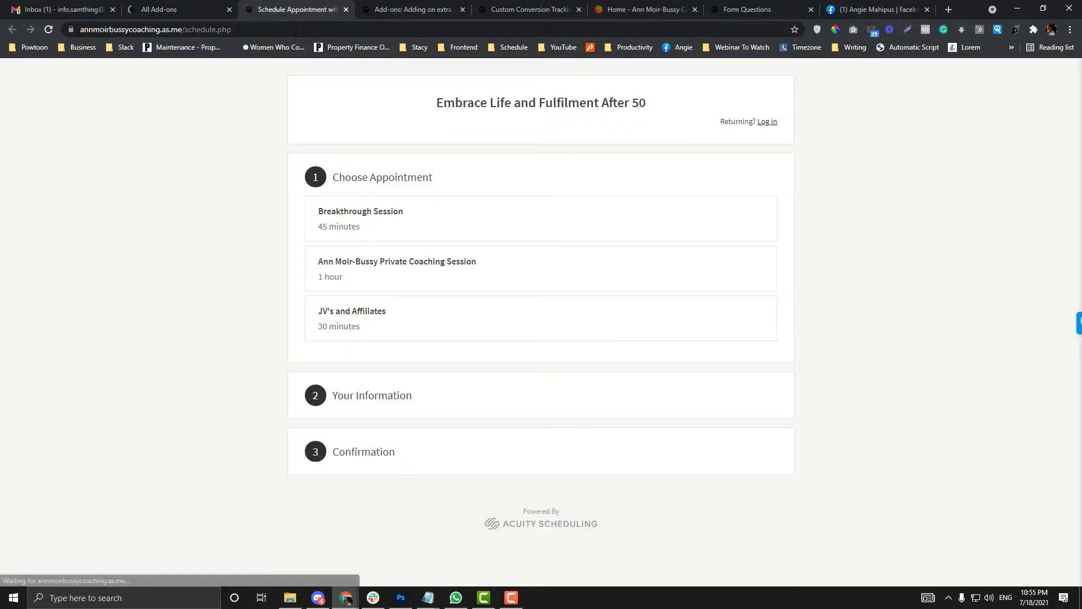
left_click(357, 212)
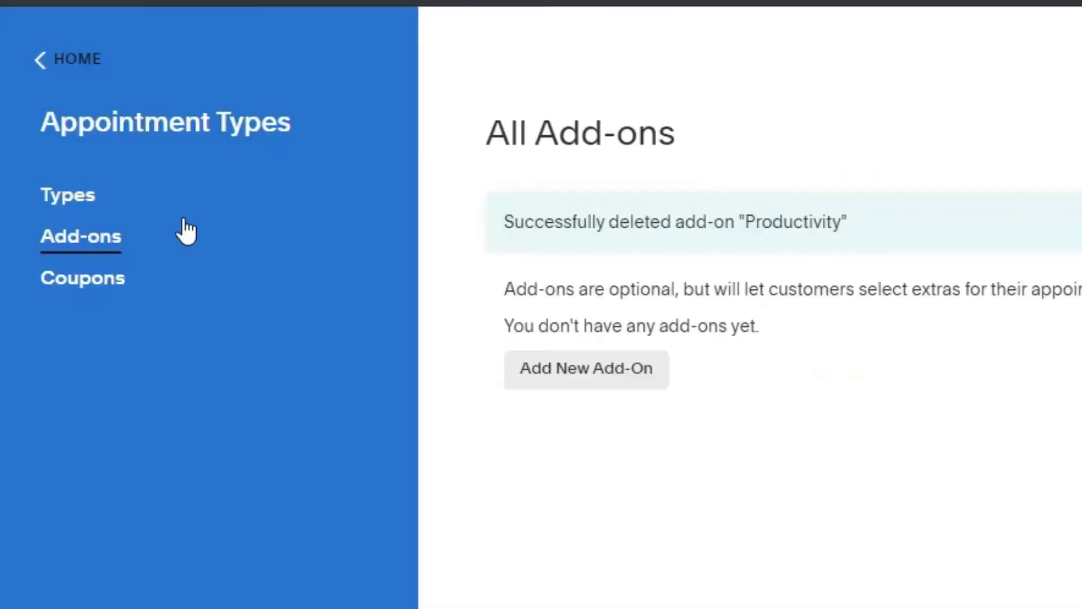
- Start a new coupon for appointments and check the Breakthrough Session's times and the appointment choices on the scheduling page
left_click(61, 282)
left_click(609, 226)
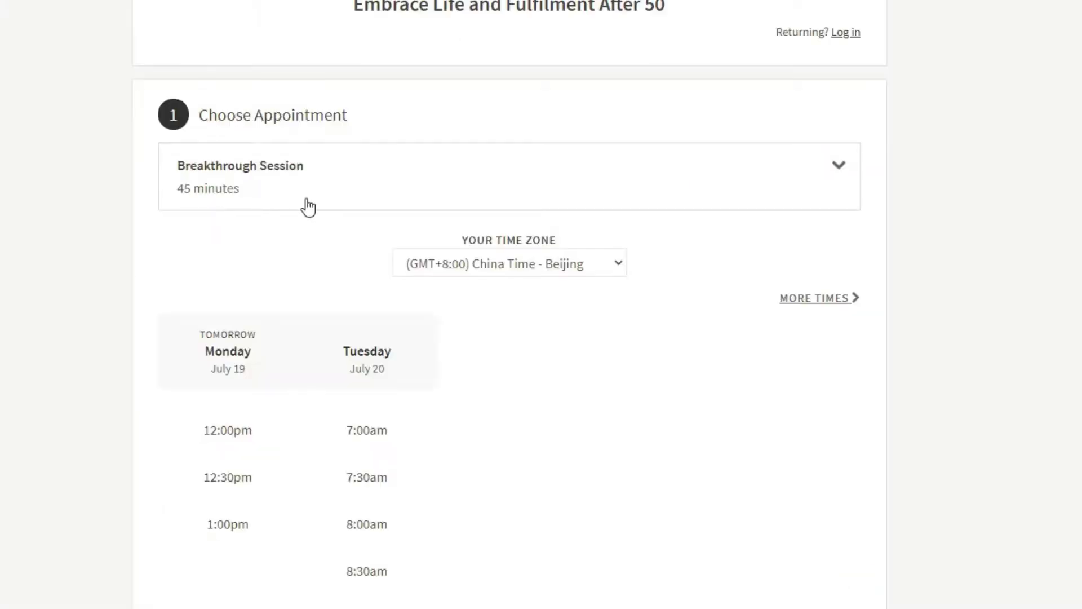
scroll(331, 270, "down", 5)
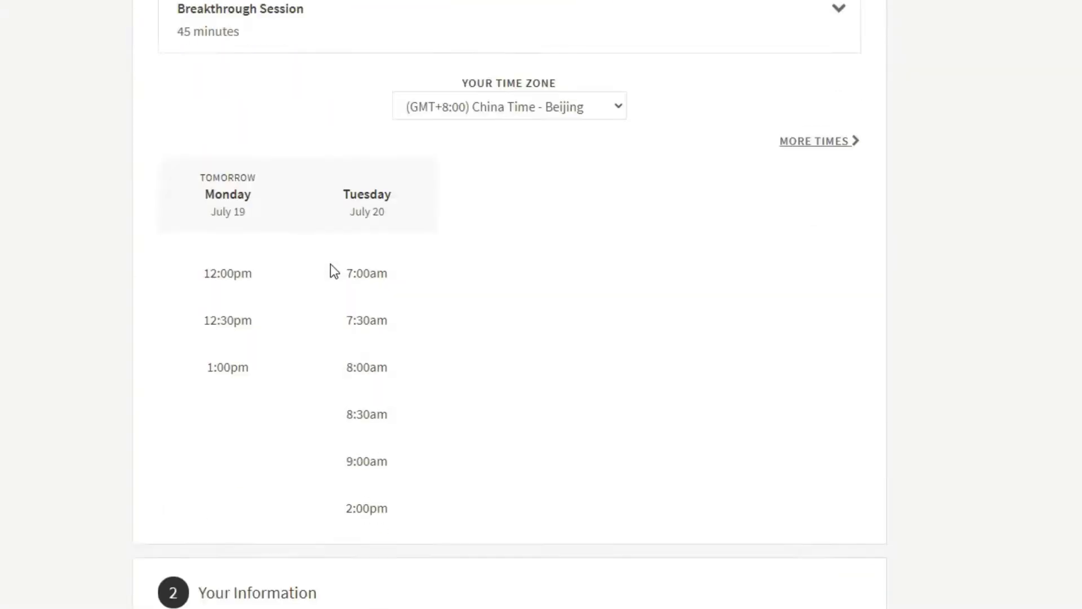
scroll(347, 162, "up", 5)
left_click(347, 162)
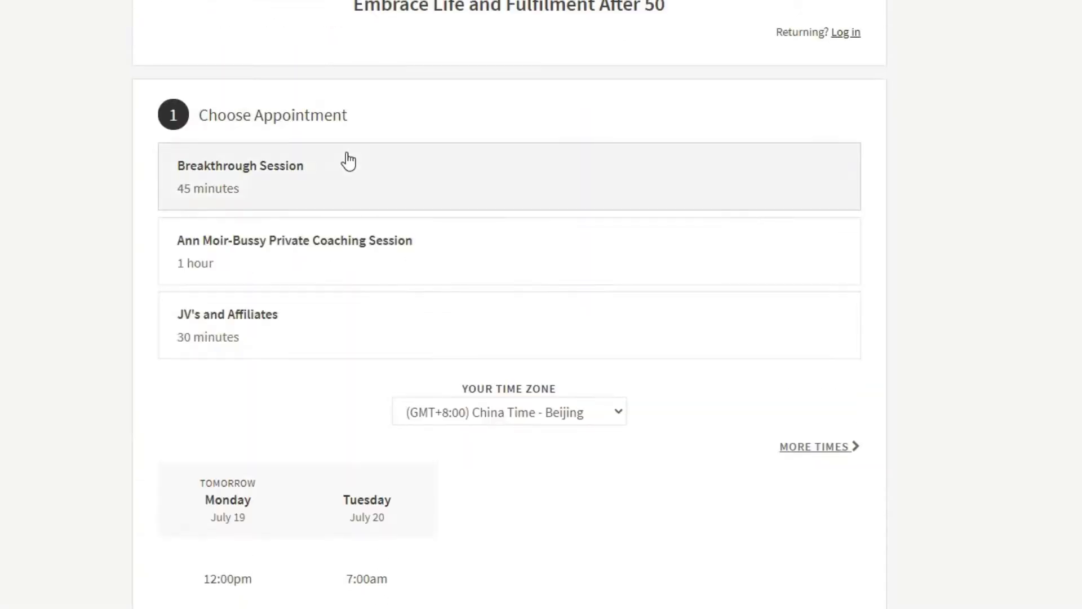
left_click(347, 162)
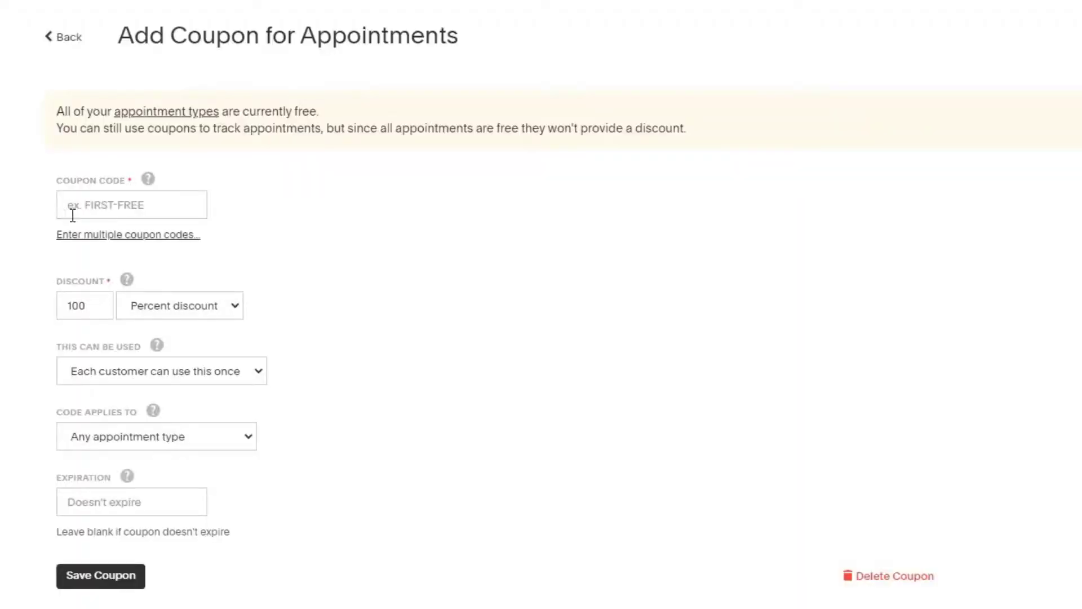
- Set the new coupon's discount to 20 percent and limit it to a total of 1 use
left_click(106, 203)
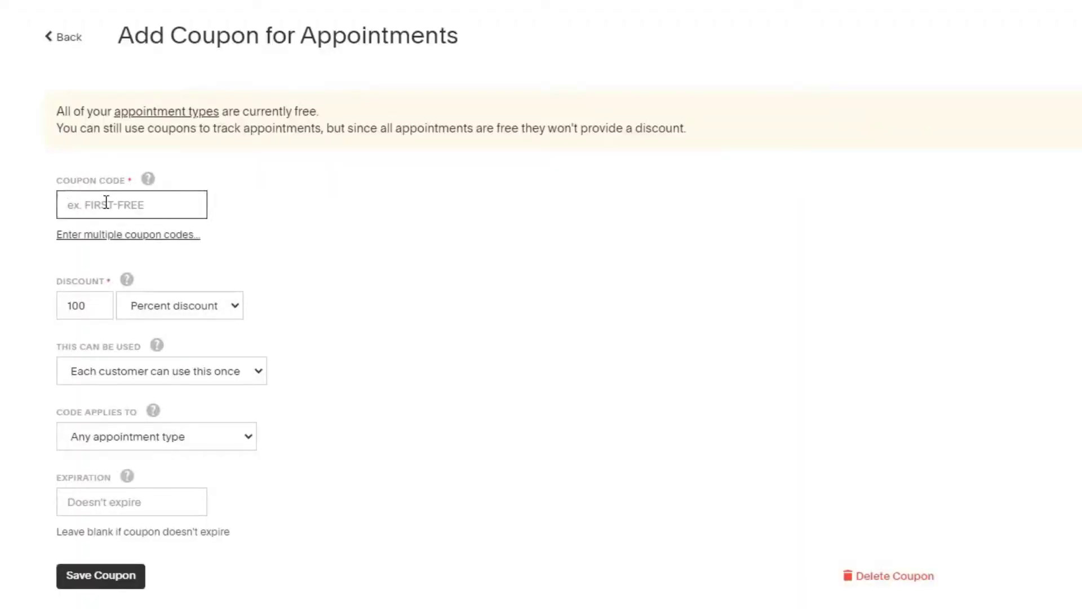
left_click_drag(97, 303, 39, 309)
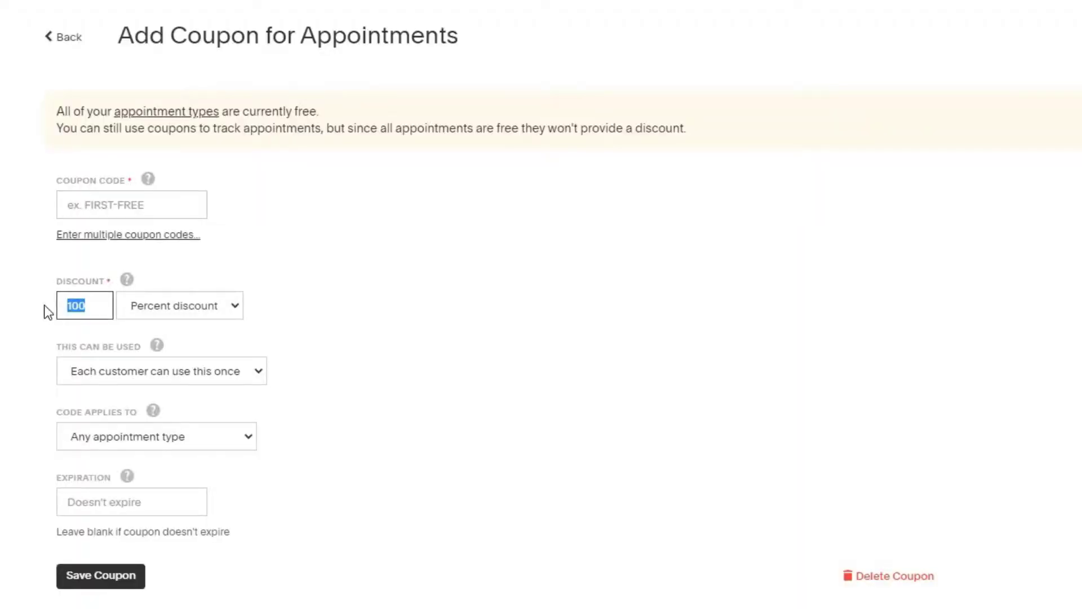
type("20")
left_click(114, 372)
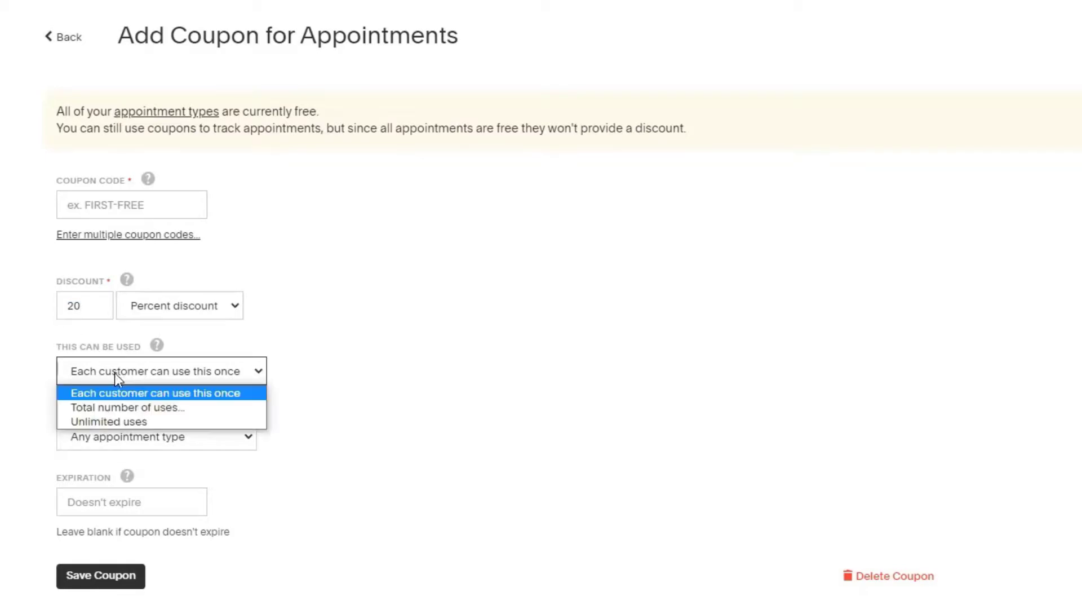
left_click(123, 407)
type("1")
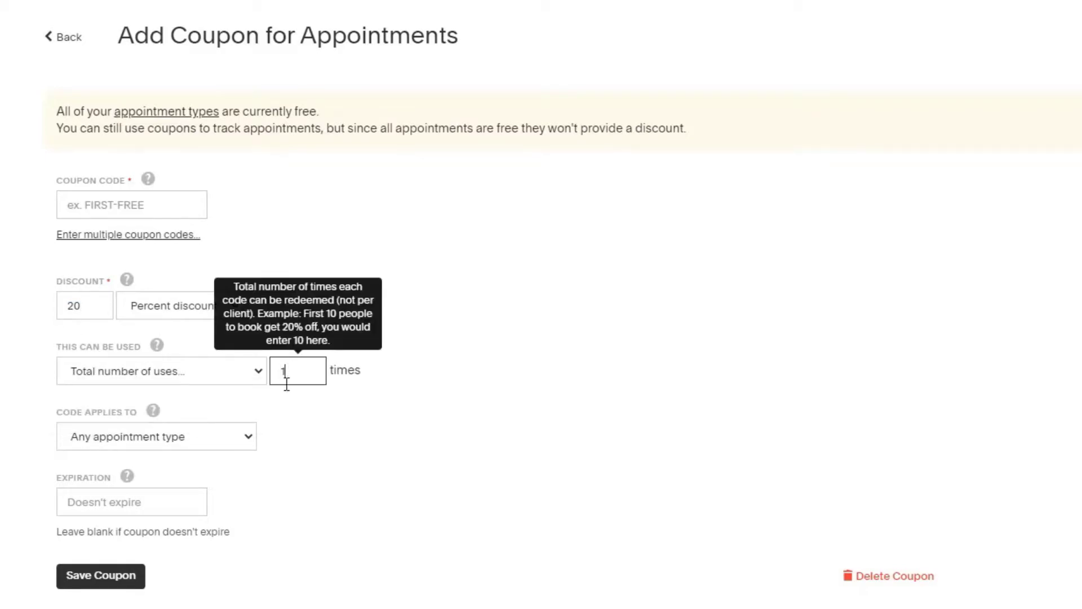
- Apply the coupon to just the three checked appointment types and set its expiration to 08/31/2021
left_click(137, 437)
left_click(130, 472)
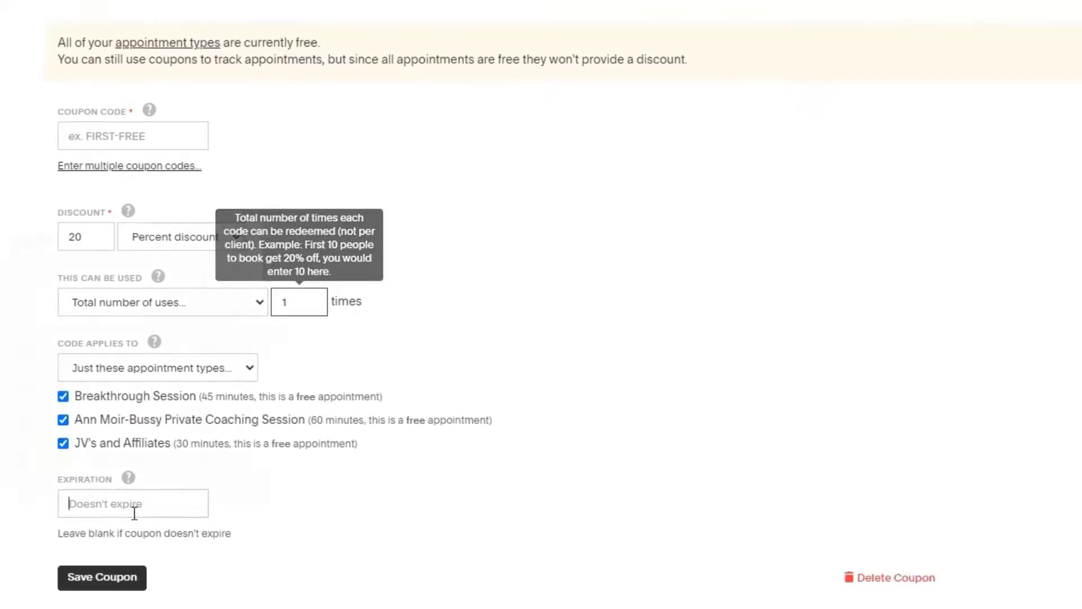
left_click(134, 581)
left_click(238, 208)
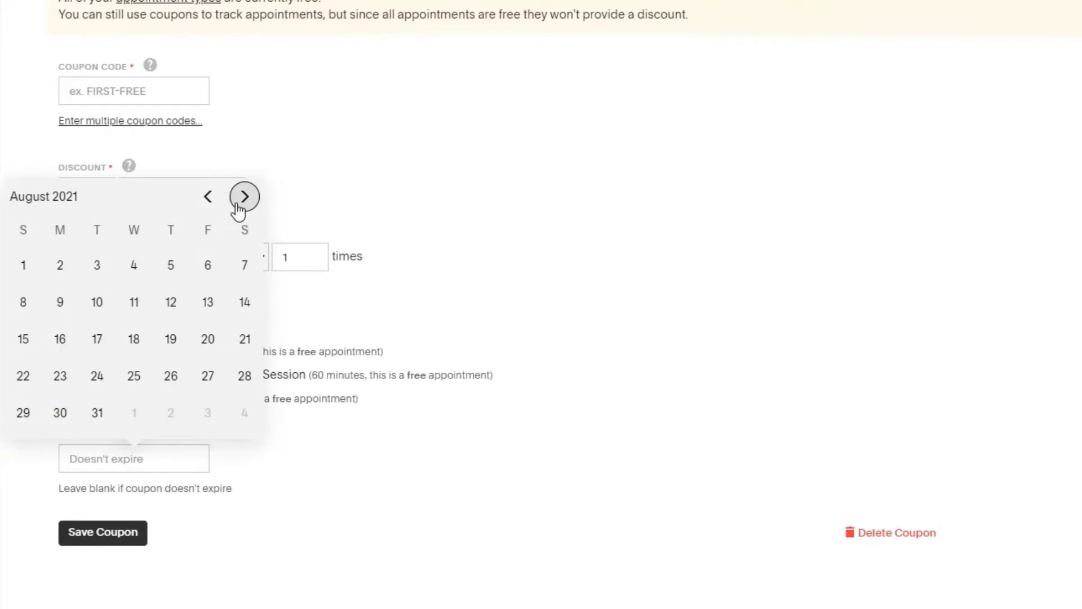
left_click(97, 412)
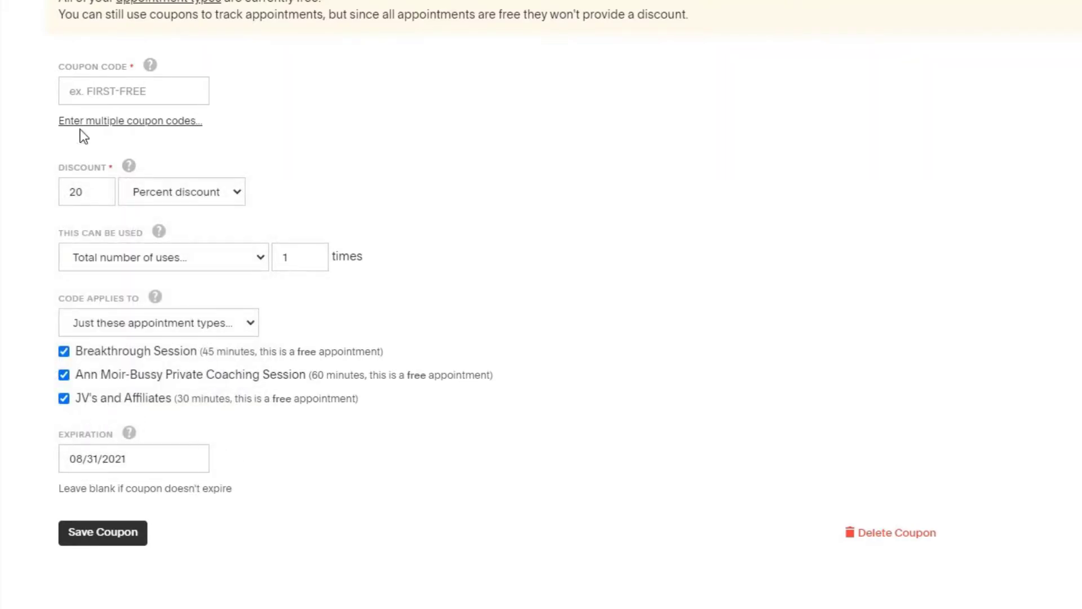
- Enter the coach's first name as the coupon code and save the coupon
left_click(79, 89)
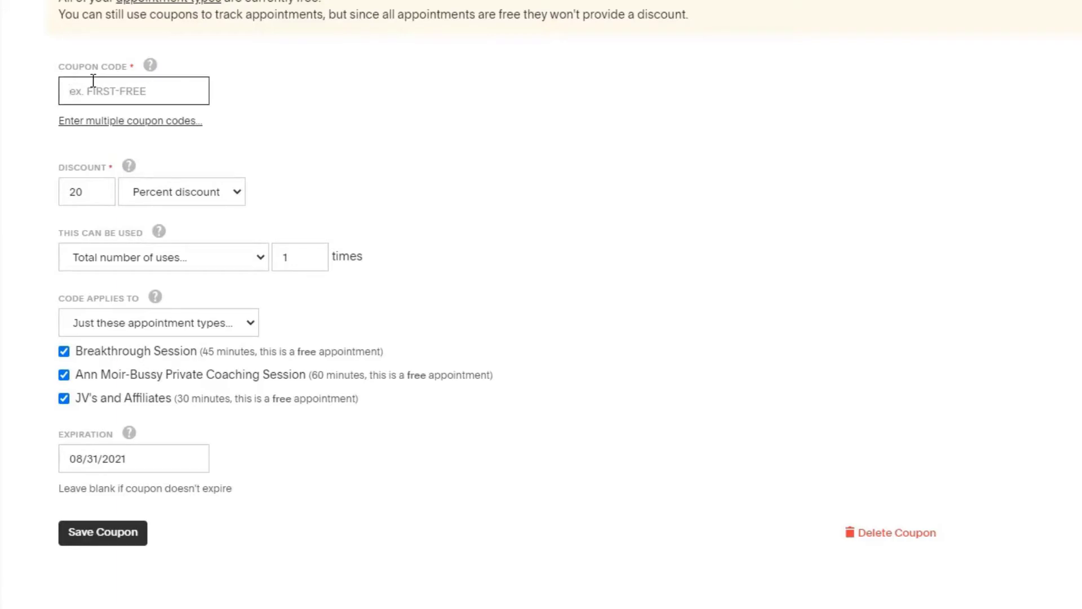
type("ann")
left_click(96, 534)
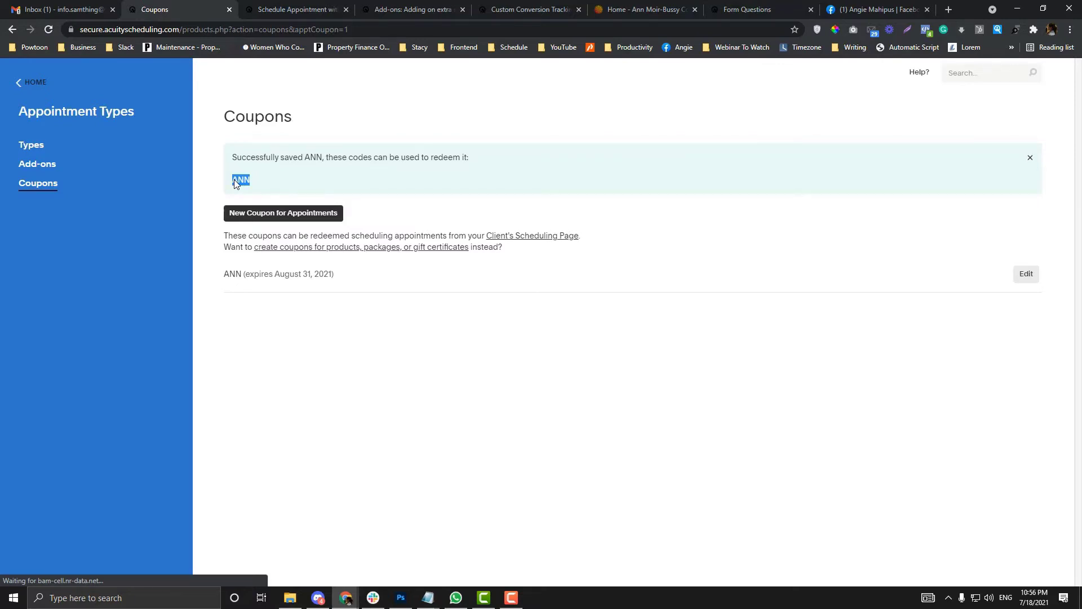
- Open the saved coupon that expires August 31, 2021 for editing and delete it
left_click(1027, 273)
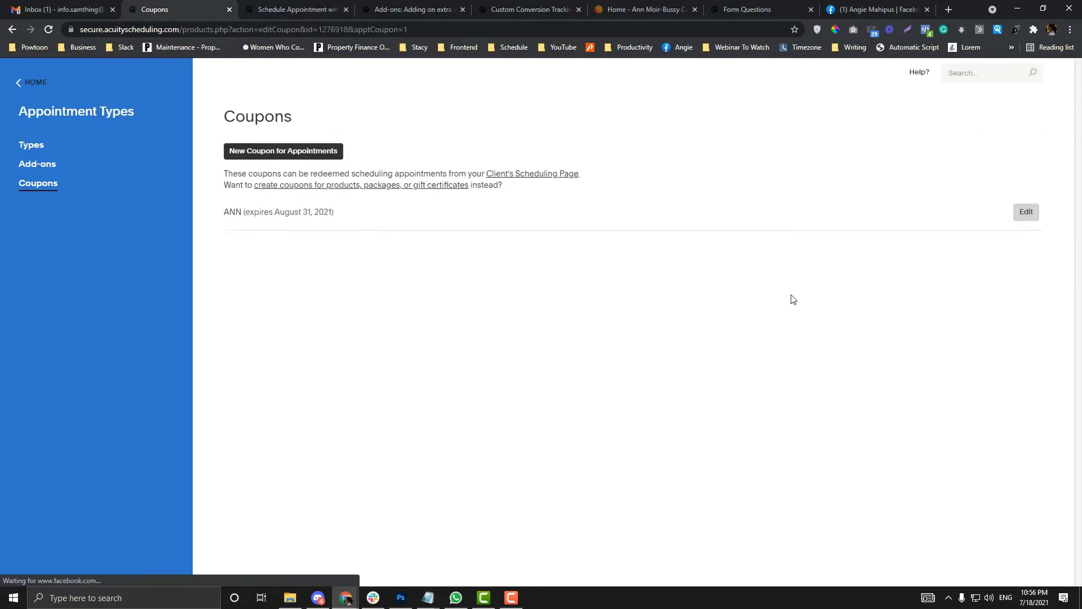
left_click(807, 534)
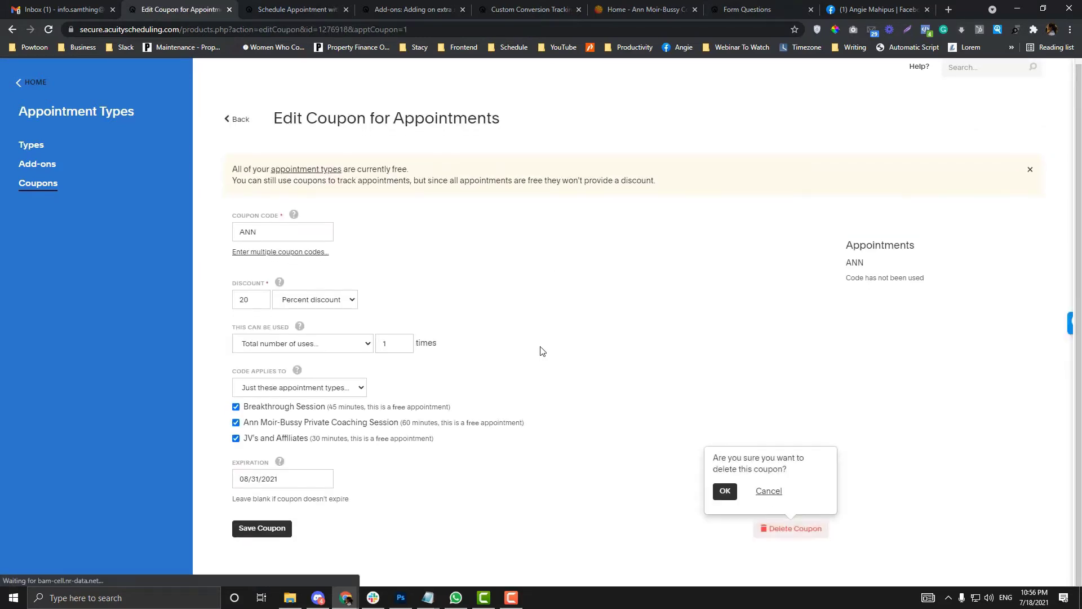
left_click(722, 490)
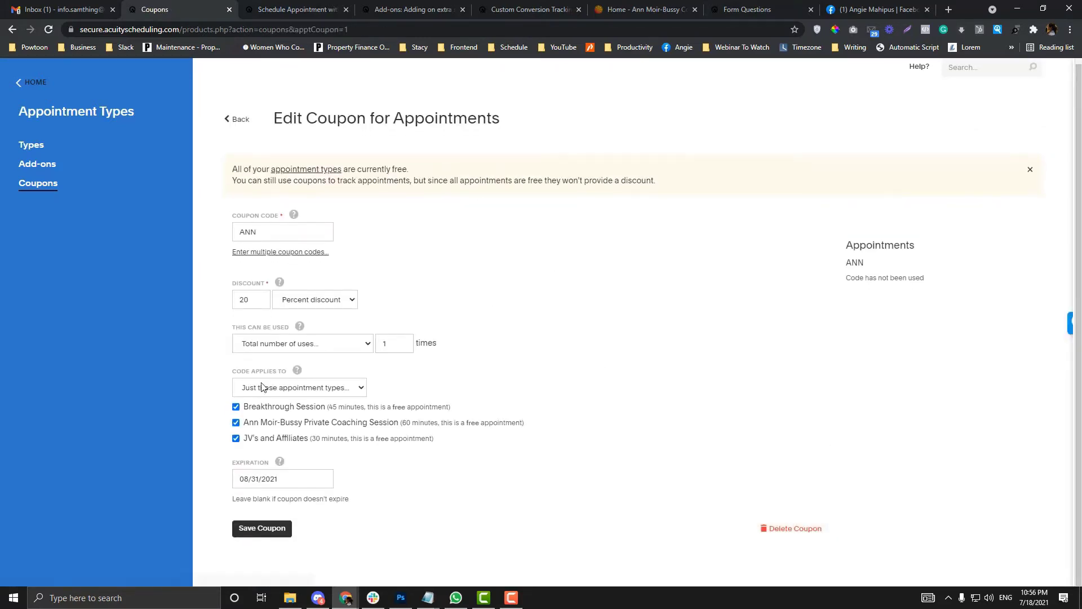